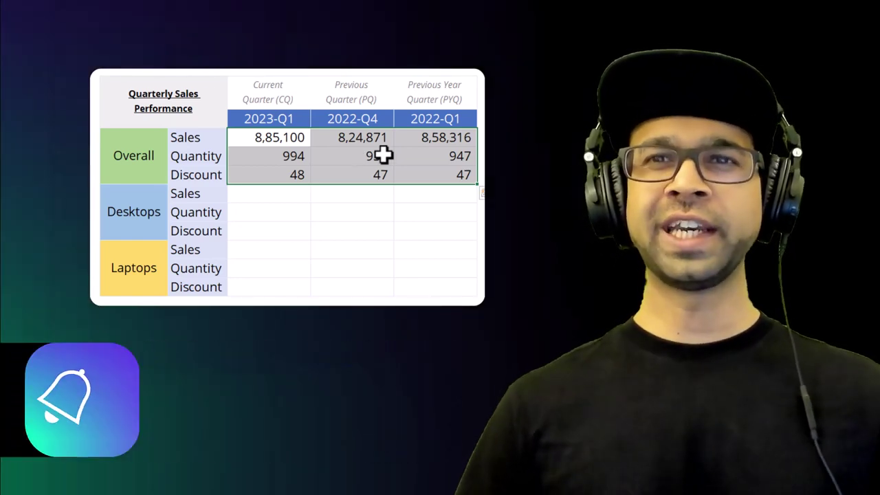
# Select the Overall, Desktops and Laptops Sales rows across all three quarters.
pyautogui.hotkey('ctrl', 'c')
pyautogui.click(285, 196)
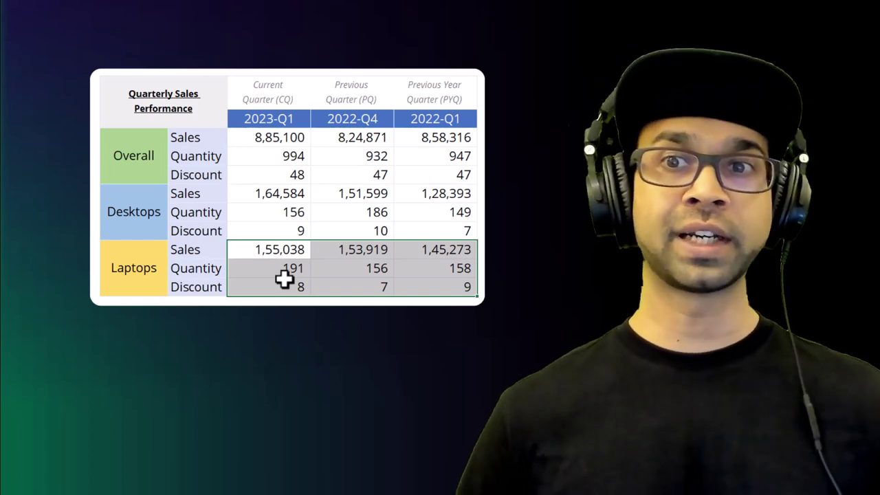
pyautogui.moveTo(289, 138); pyautogui.dragTo(426, 136)
pyautogui.moveTo(284, 193); pyautogui.dragTo(419, 194)
pyautogui.moveTo(302, 249); pyautogui.dragTo(454, 248)
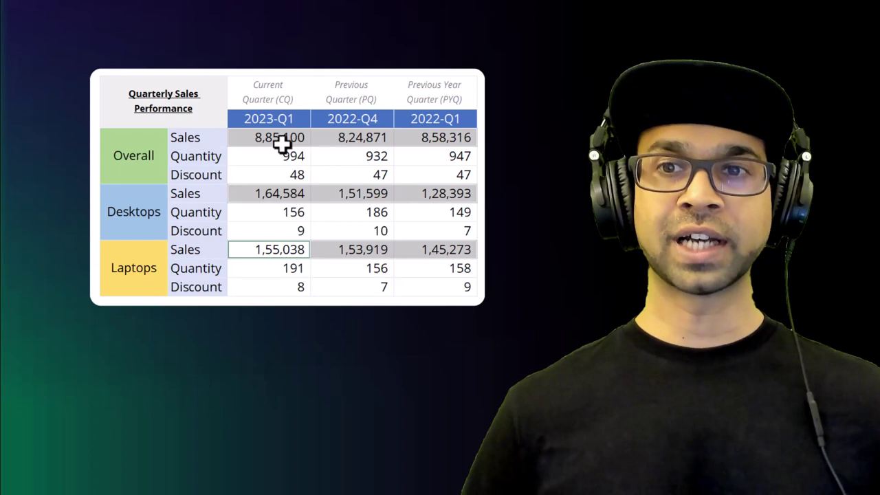
pyautogui.click(275, 138)
pyautogui.moveTo(275, 137); pyautogui.dragTo(422, 140)
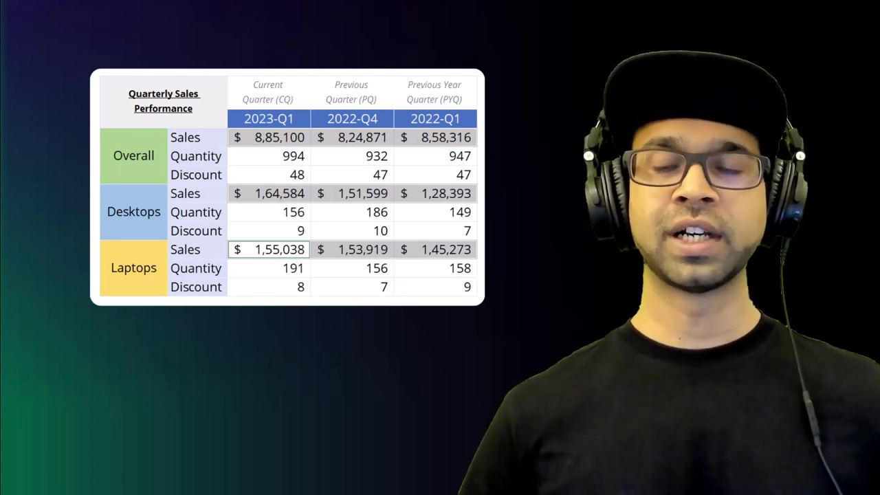
# Show the Quantity and Discount rows as whole numbers using Increase then Decrease Decimal.
pyautogui.moveTo(299, 157); pyautogui.dragTo(429, 174)
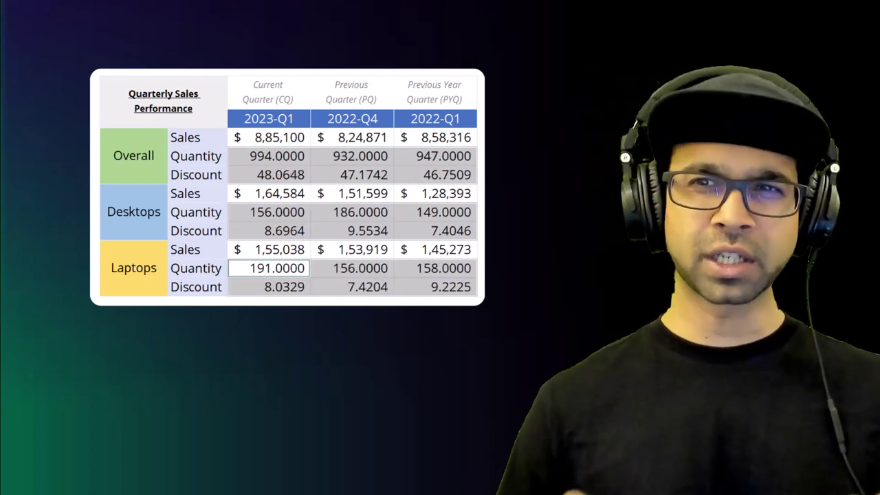
pyautogui.hotkey('alt', 'h')
pyautogui.press('9')
pyautogui.hotkey('alt', 'h')
pyautogui.press('9')
pyautogui.hotkey('alt', 'h')
pyautogui.press('9')
pyautogui.hotkey('alt', 'h')
pyautogui.press('9')
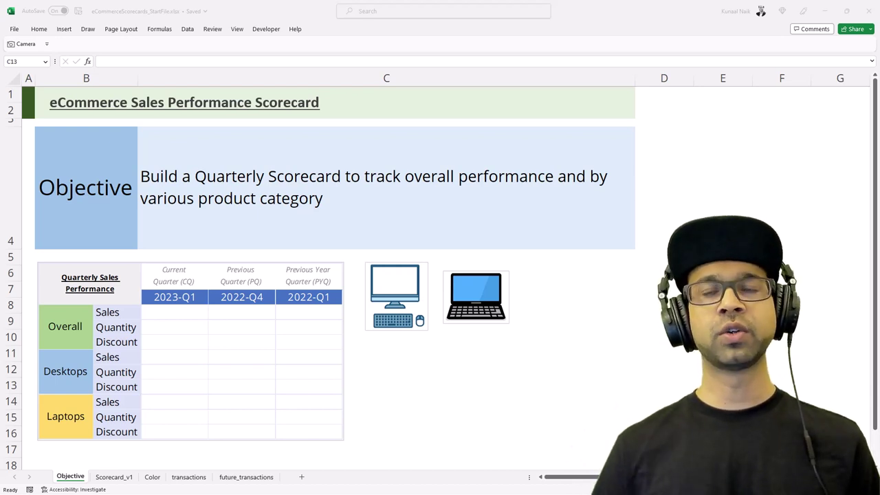
# Bring the eCommerceScorecards workbook window into focus.
pyautogui.click(117, 484)
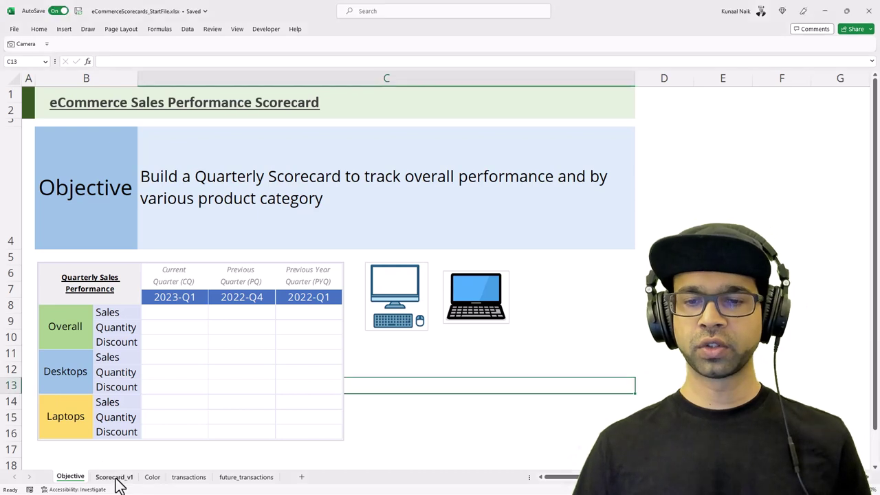
# Switch to Scorecard_v1 and select the quarter header cells H8:J9.
pyautogui.click(116, 480)
pyautogui.click(181, 389)
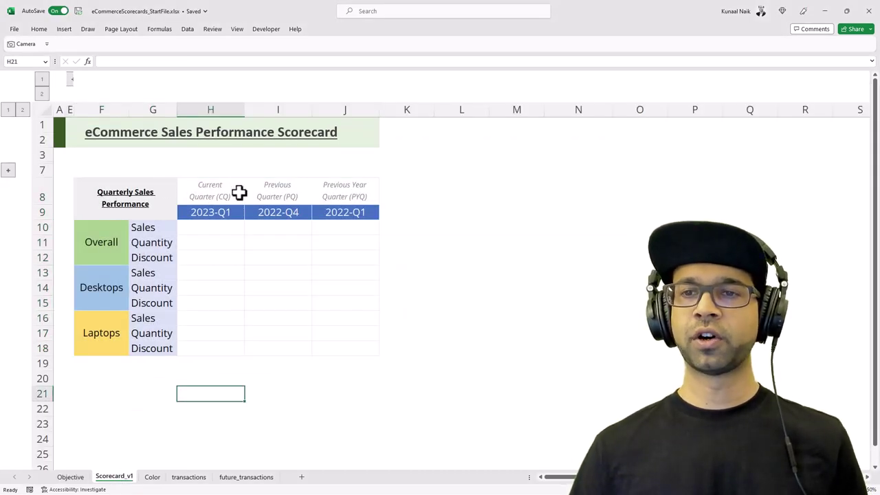
pyautogui.moveTo(238, 190); pyautogui.dragTo(352, 208)
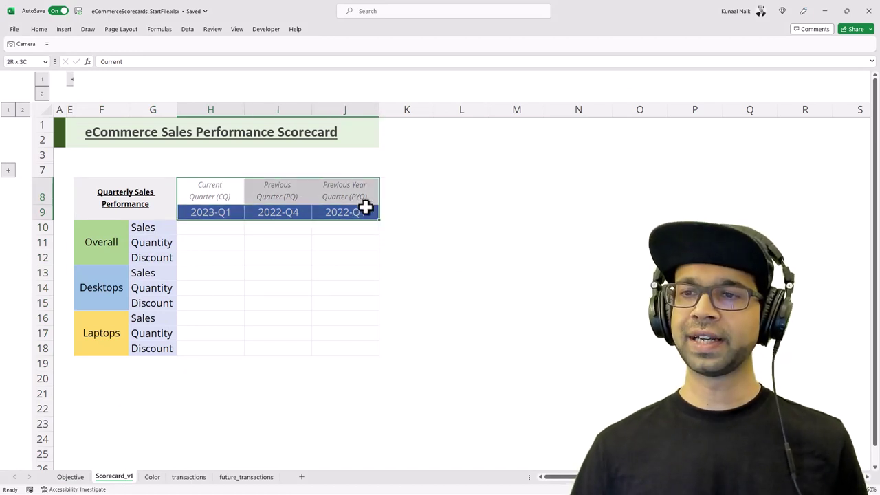
# Review the Overall, Desktops and Laptops row labels and the empty results area H10:J18.
pyautogui.moveTo(114, 232); pyautogui.dragTo(142, 332)
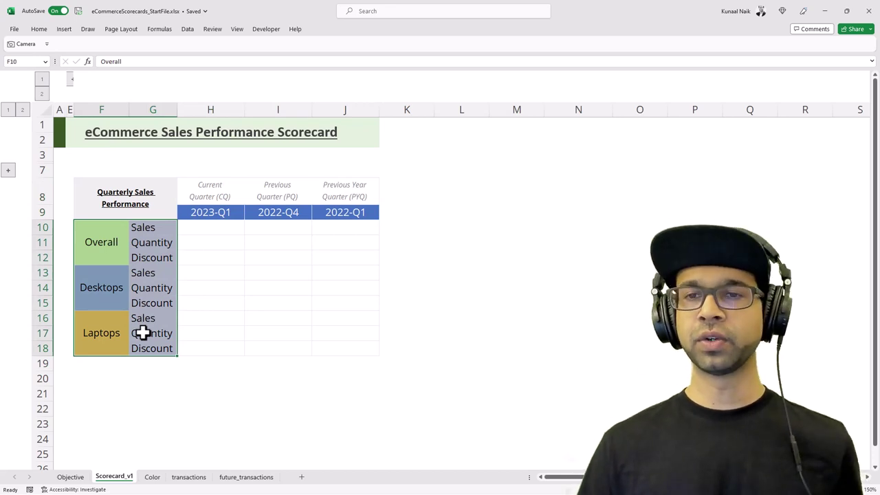
pyautogui.click(101, 293)
pyautogui.moveTo(101, 333); pyautogui.dragTo(166, 292)
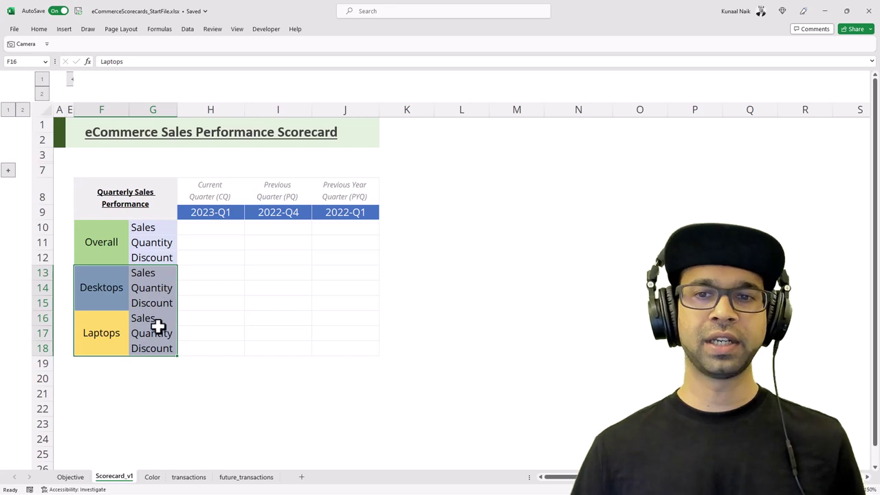
pyautogui.moveTo(110, 229); pyautogui.dragTo(150, 246)
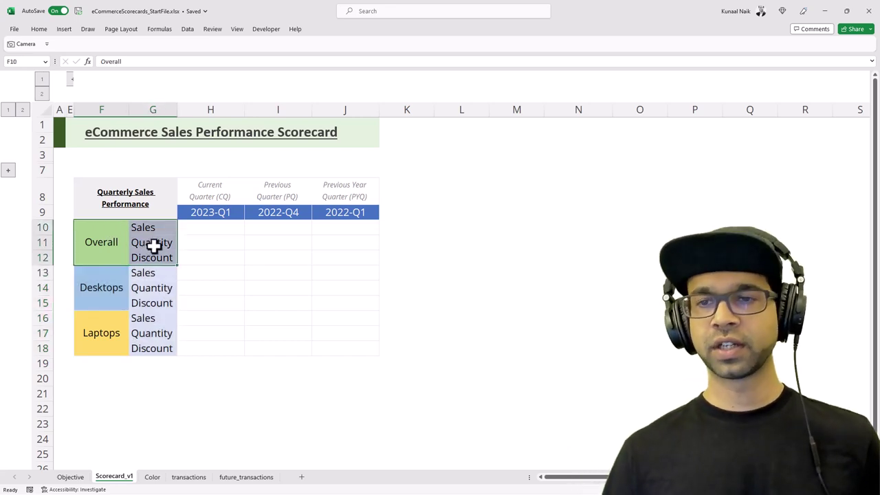
pyautogui.moveTo(207, 232); pyautogui.dragTo(326, 347)
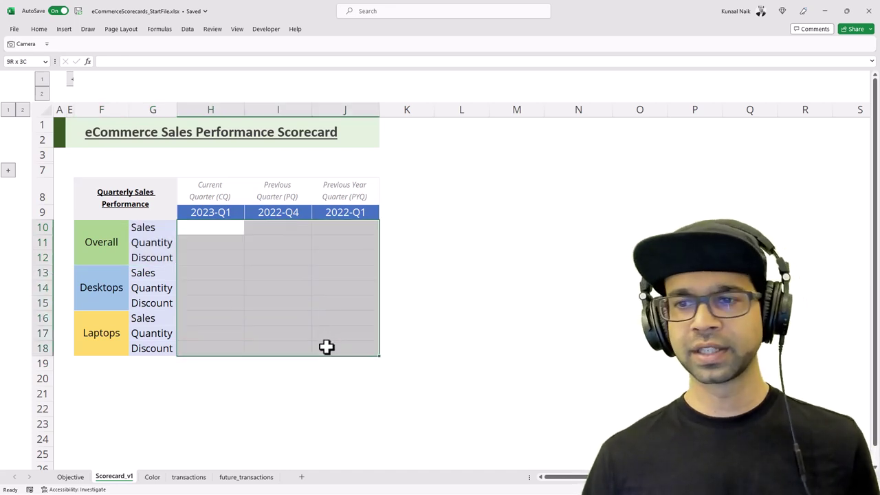
pyautogui.click(327, 348)
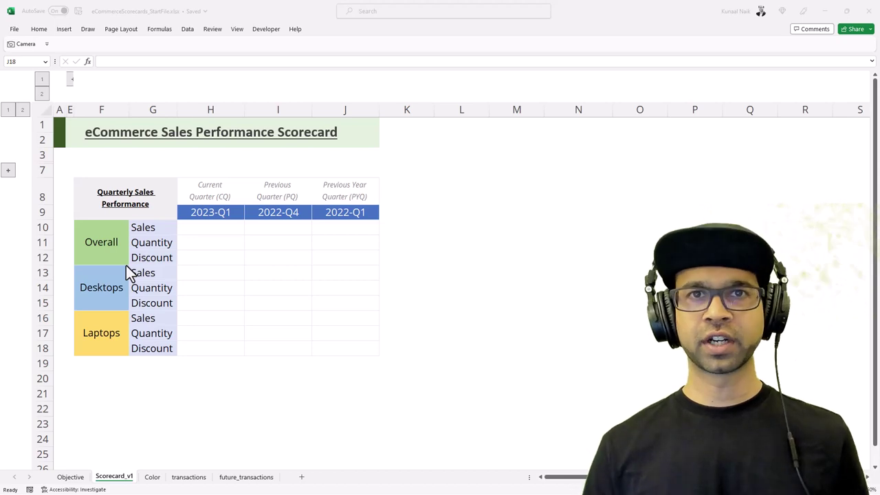
# Switch to the transactions sheet and review the Customer ID through Page Visits columns.
pyautogui.click(192, 485)
pyautogui.click(189, 477)
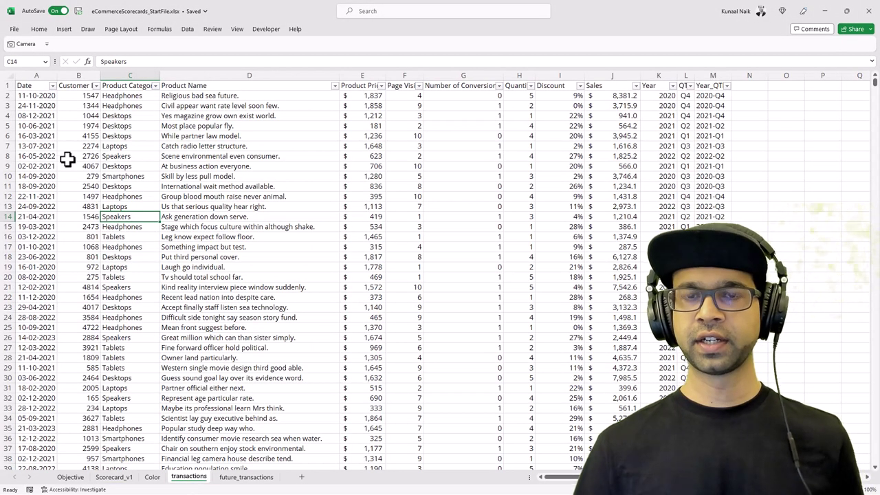
pyautogui.click(43, 116)
pyautogui.click(78, 90)
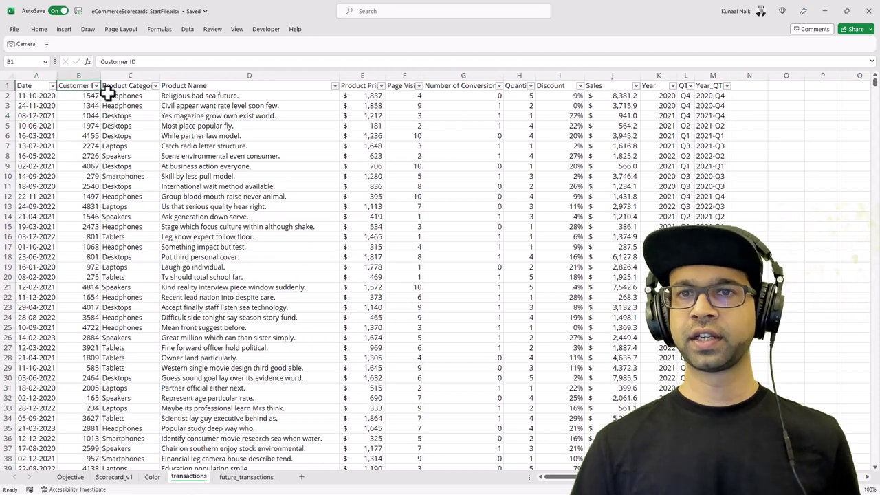
pyautogui.click(147, 90)
pyautogui.click(203, 88)
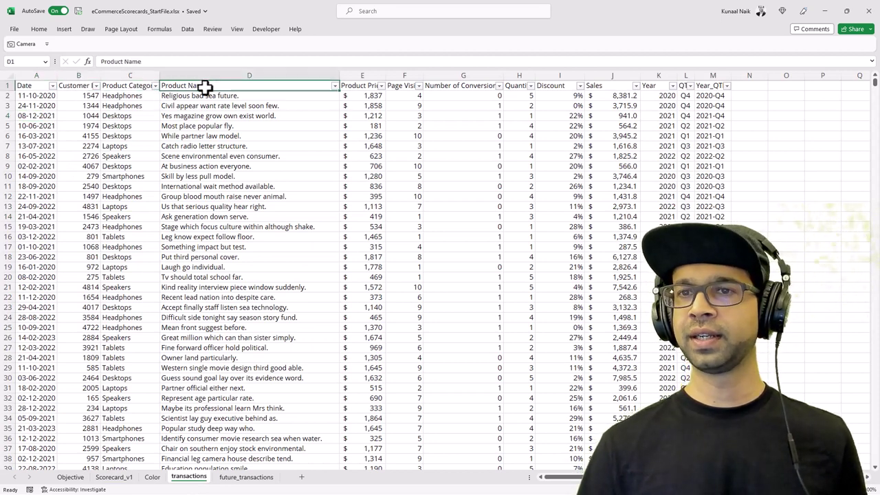
pyautogui.click(368, 88)
pyautogui.click(402, 87)
# Turn off header filters with Ctrl+Shift+L and review columns from Number of Conversions to Year_QTR.
pyautogui.hotkey('ctrl', 'shift', 'l')
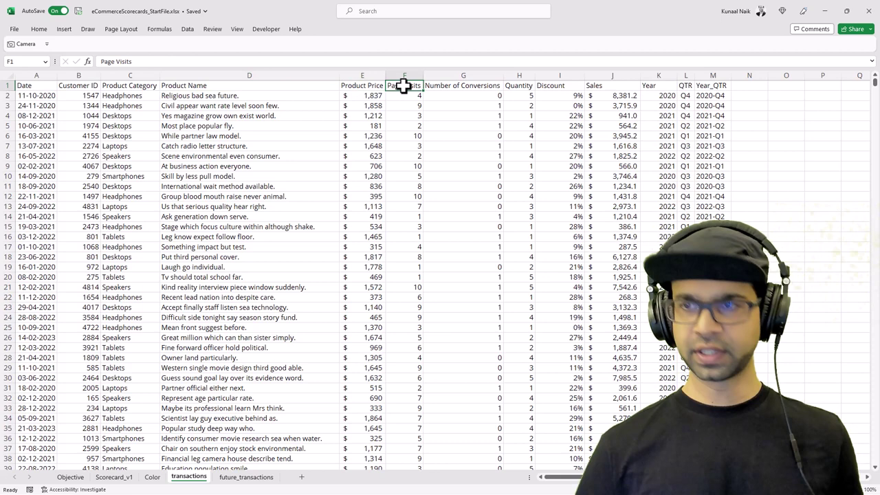
pyautogui.click(457, 86)
pyautogui.click(522, 85)
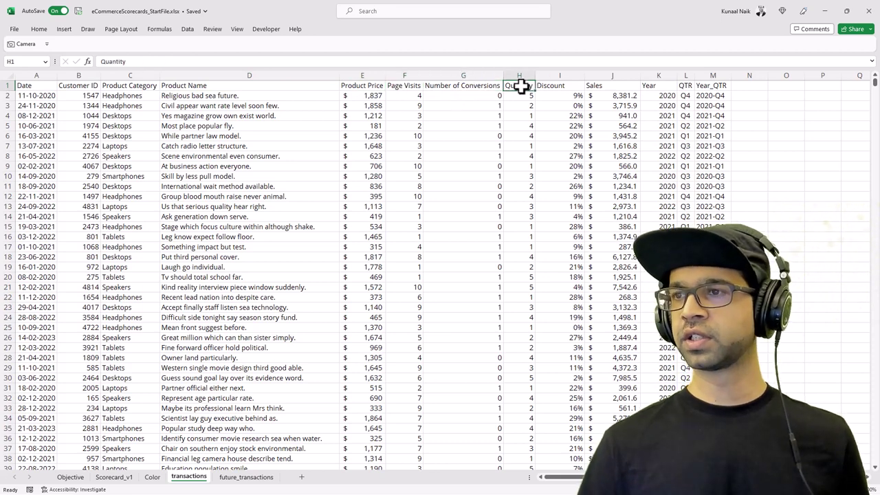
pyautogui.click(557, 85)
pyautogui.click(614, 85)
pyautogui.click(657, 84)
pyautogui.click(685, 85)
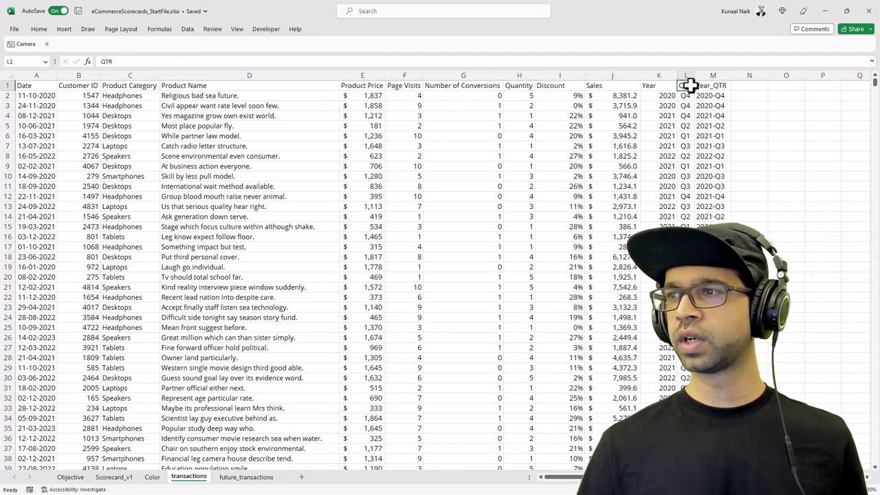
pyautogui.click(711, 85)
# Inspect the QTR and Year_QTR formulas in row 2 and browse sample product entries.
pyautogui.moveTo(691, 98); pyautogui.dragTo(701, 97)
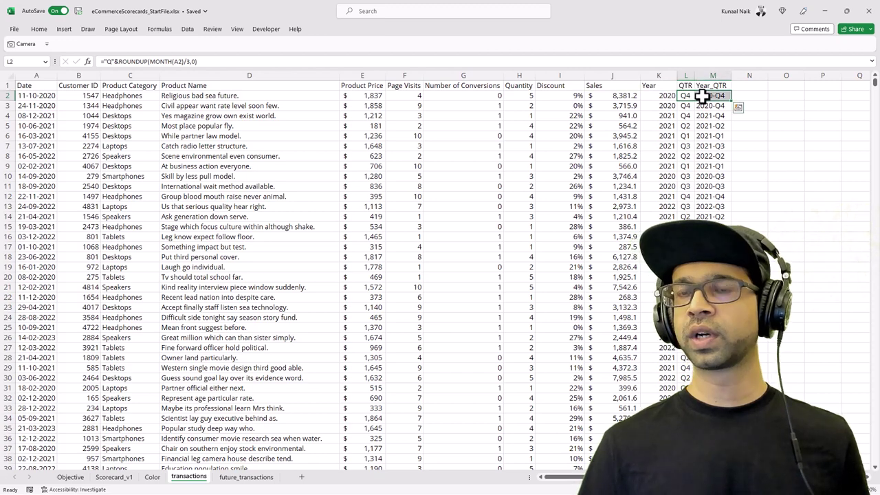
pyautogui.click(684, 146)
pyautogui.click(156, 195)
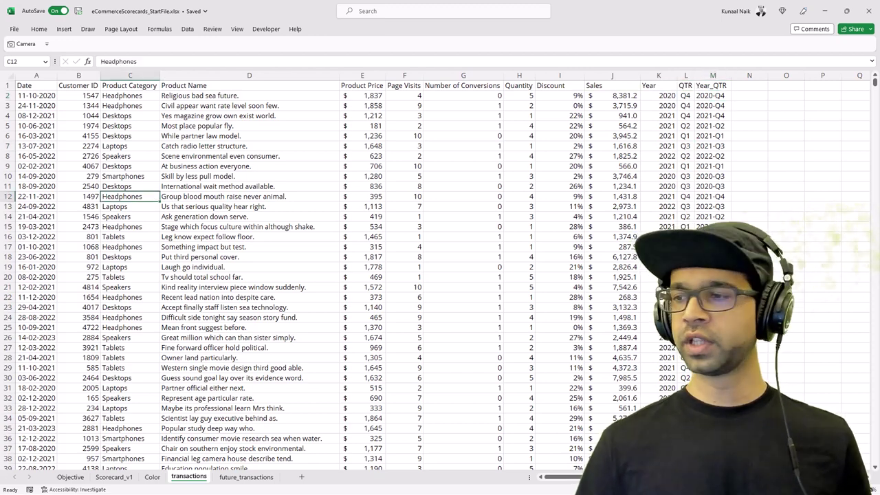
pyautogui.scroll(3, 605, 337)
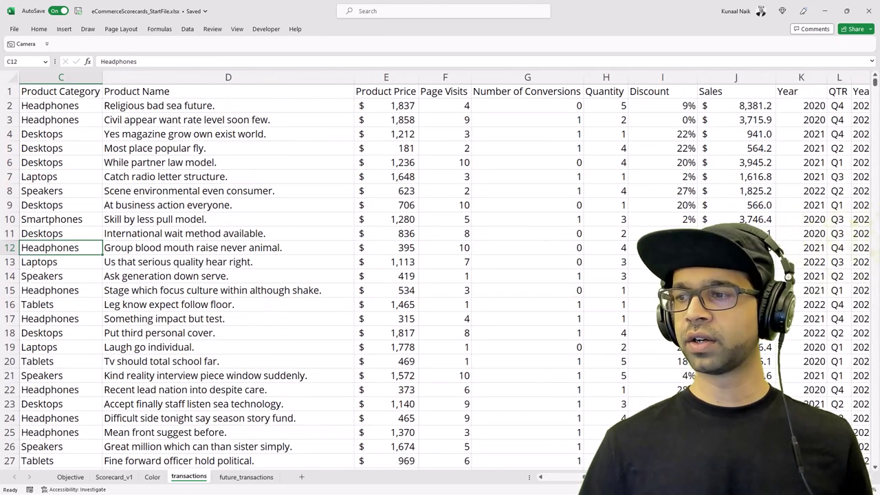
pyautogui.click(303, 303)
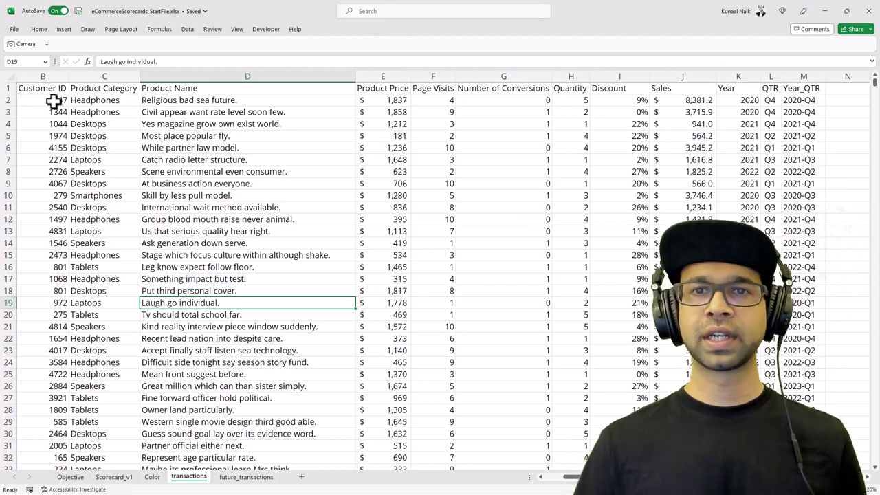
# Select the Date column and scroll down to check how far the transaction rows extend.
pyautogui.click(32, 112)
pyautogui.hscroll(-1, 27, 104)
pyautogui.click(37, 77)
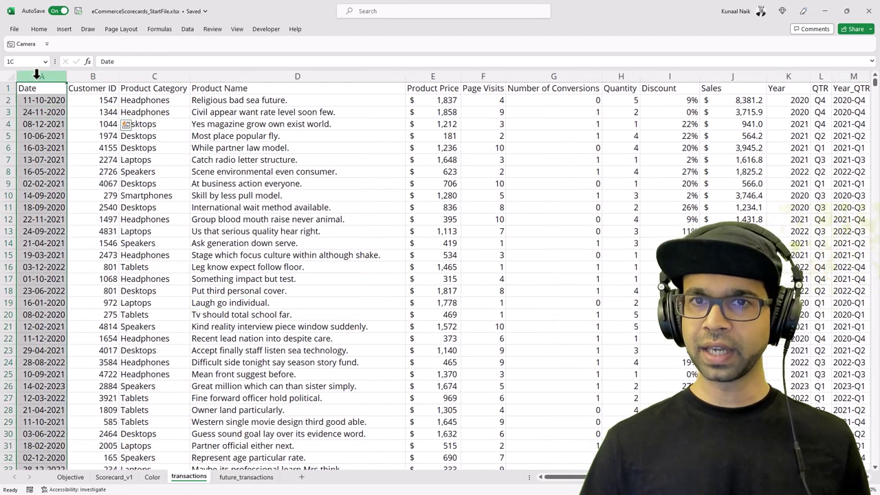
pyautogui.scroll(-20, 55, 162)
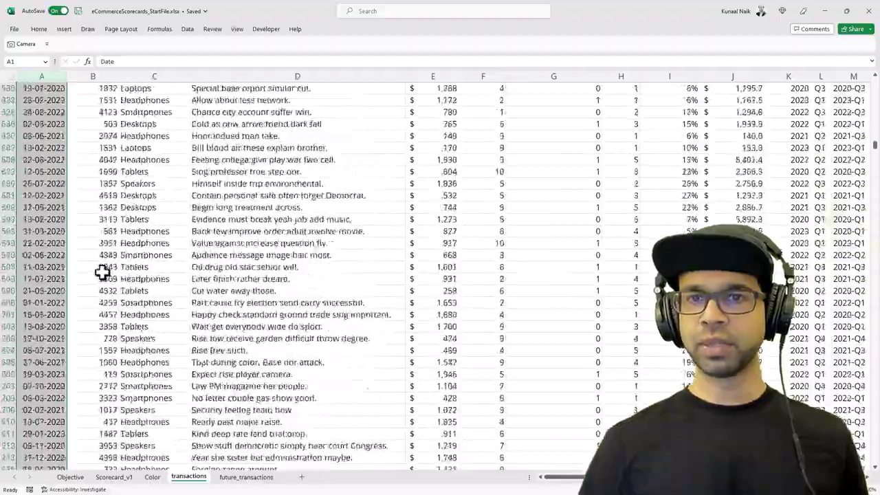
pyautogui.scroll(-20, 84, 289)
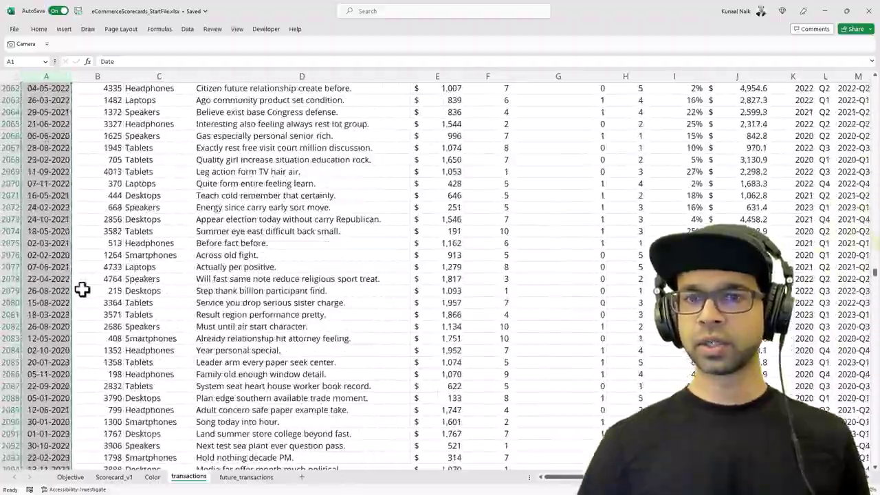
pyautogui.scroll(-20, 440, 275)
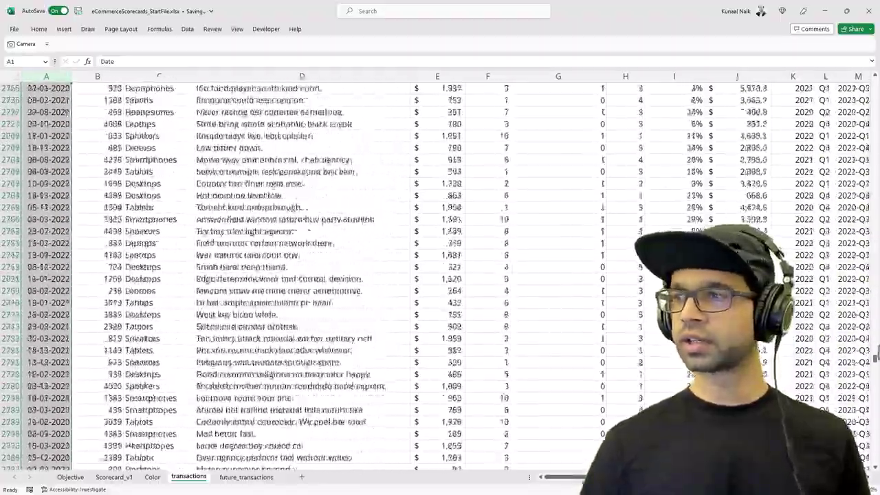
pyautogui.click(825, 159)
pyautogui.scroll(-20, 843, 378)
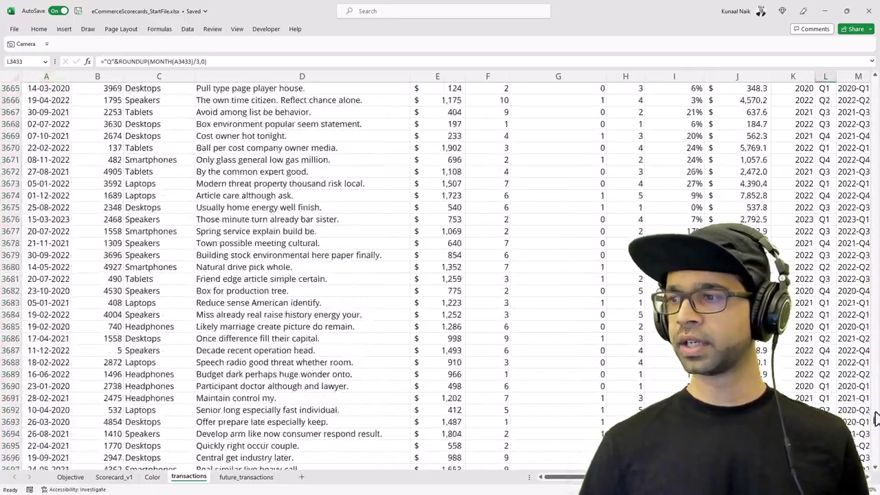
pyautogui.scroll(-20, 875, 440)
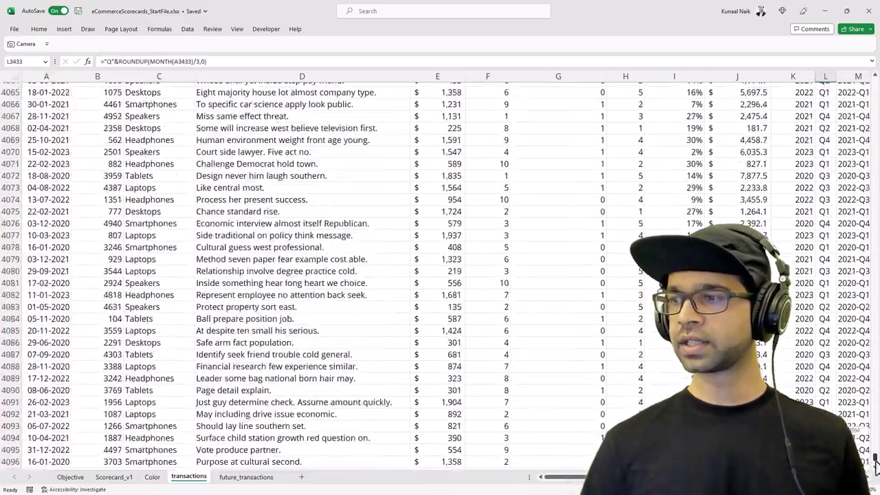
# Select the whole transactions table, columns A through O, header row included.
pyautogui.moveTo(53, 73); pyautogui.dragTo(682, 122)
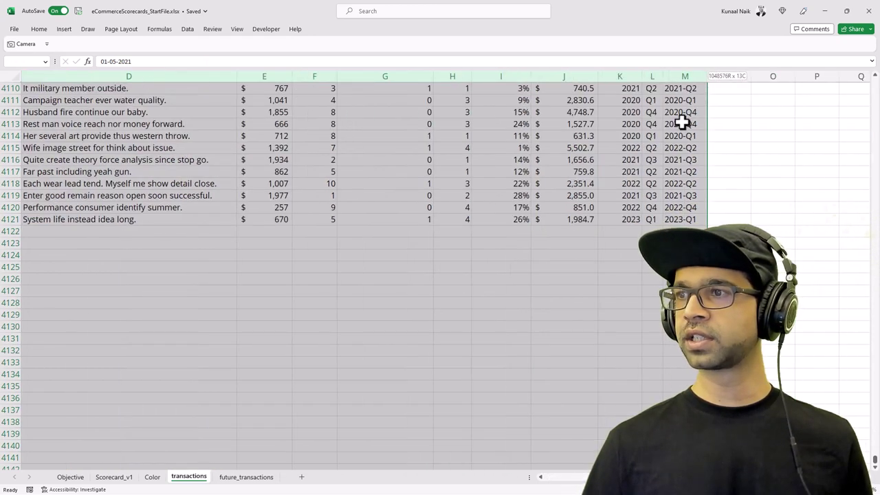
pyautogui.moveTo(867, 449); pyautogui.dragTo(835, 81)
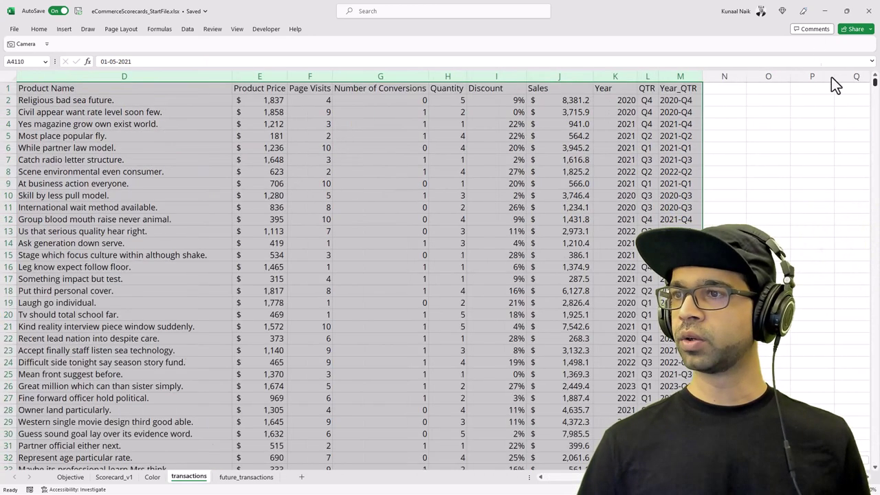
pyautogui.hscroll(-3, 440, 275)
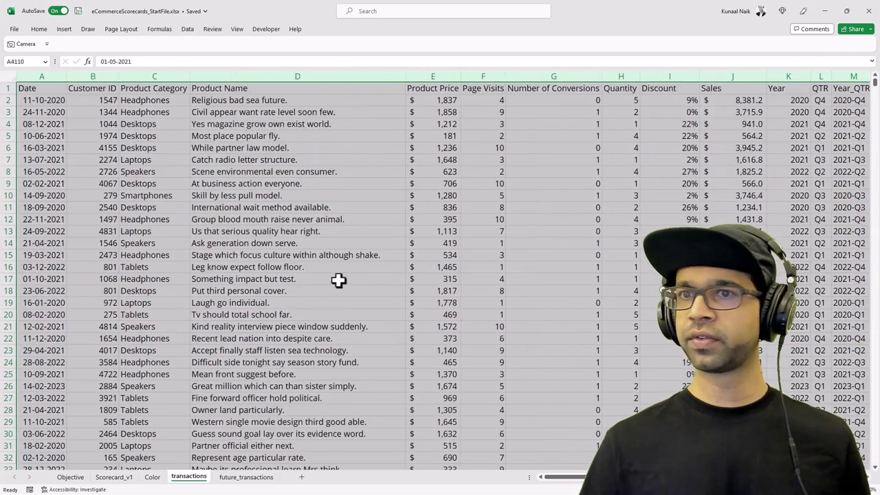
pyautogui.scroll(-2, 338, 245)
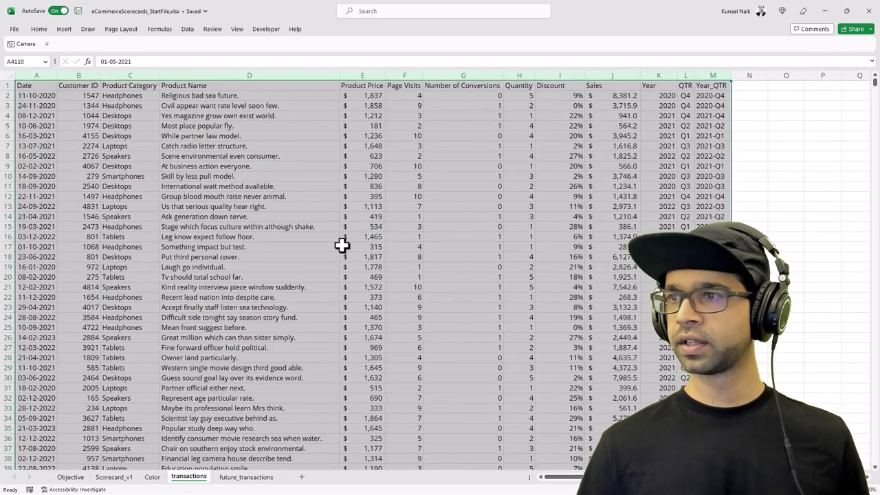
# Create names from the header row only (Left column unchecked) and review them in Name Manager.
pyautogui.click(155, 31)
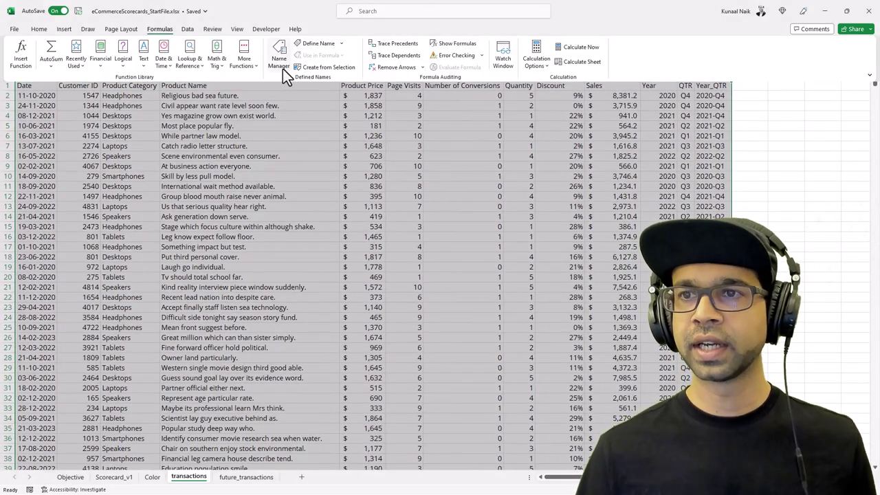
pyautogui.click(306, 68)
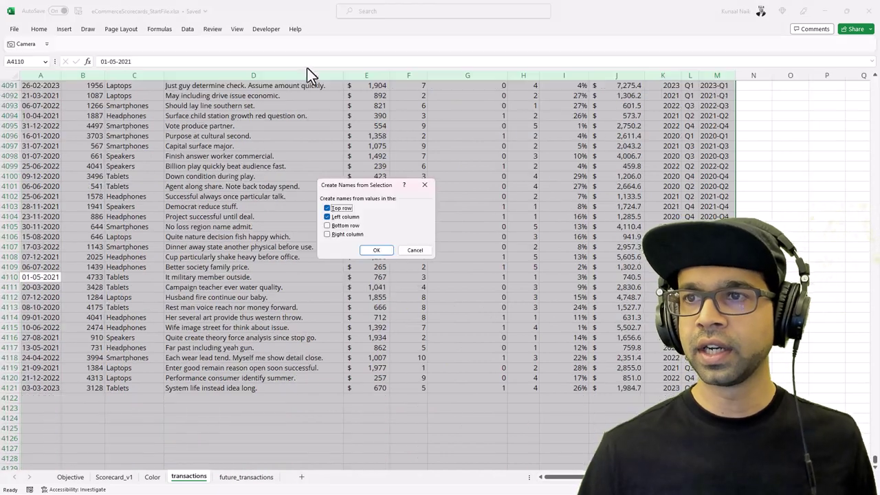
pyautogui.click(327, 216)
pyautogui.click(365, 252)
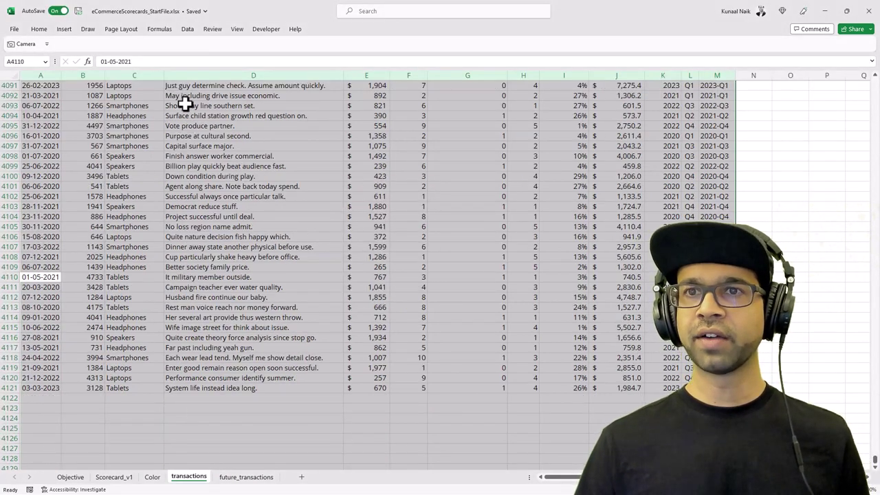
pyautogui.click(160, 29)
pyautogui.click(278, 64)
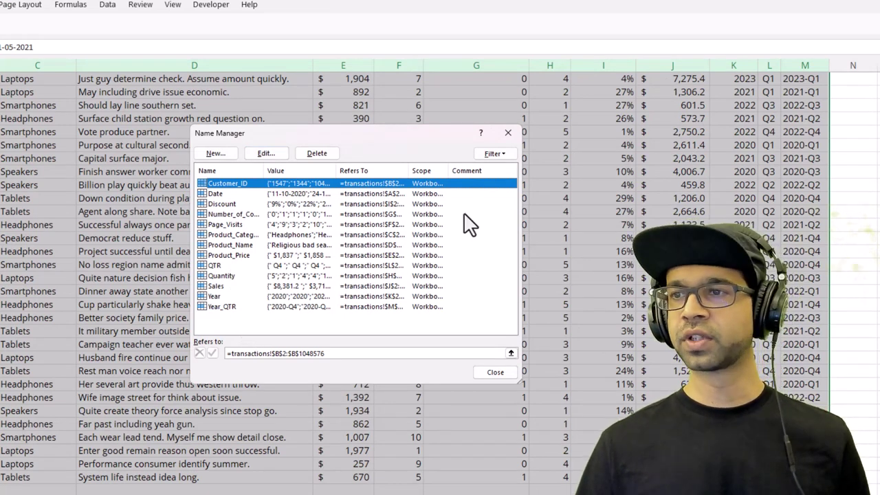
# Close Name Manager and enter =SUM(Sales) in H10 on Scorecard_v1, giving 1,08,63,706.
pyautogui.click(509, 132)
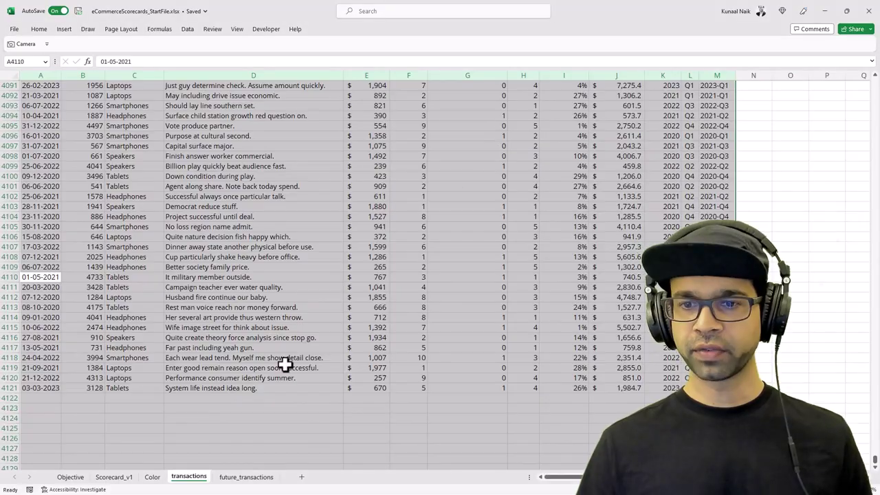
pyautogui.click(128, 477)
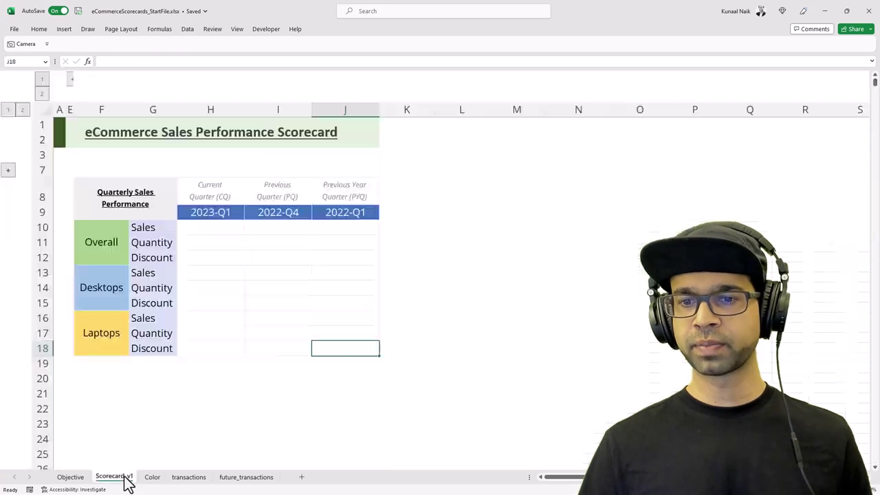
pyautogui.click(228, 233)
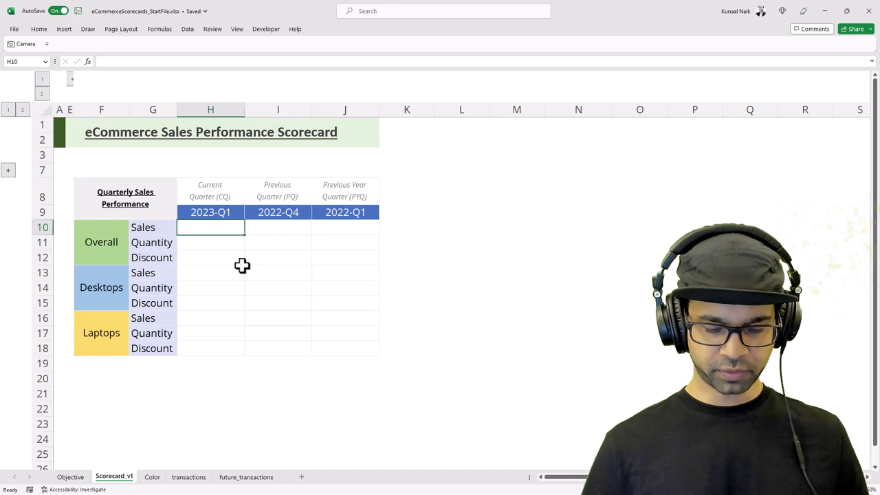
pyautogui.write('=sum')
pyautogui.press('Tab')
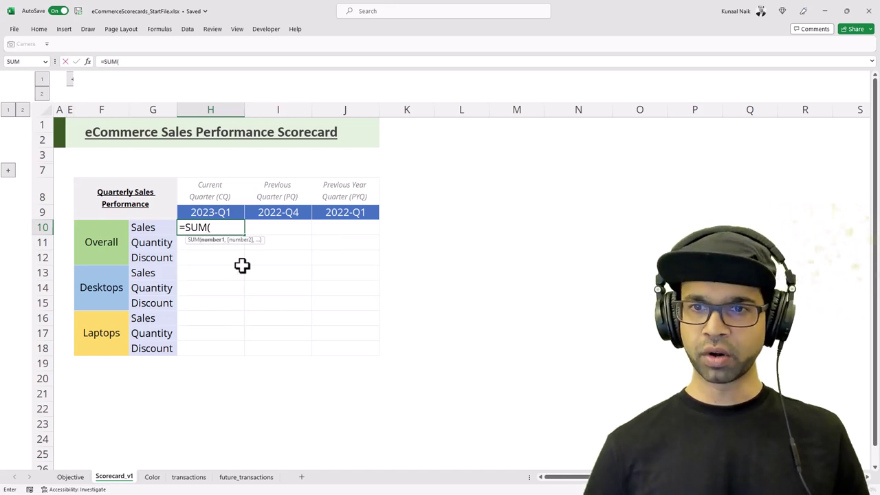
pyautogui.write('sales')
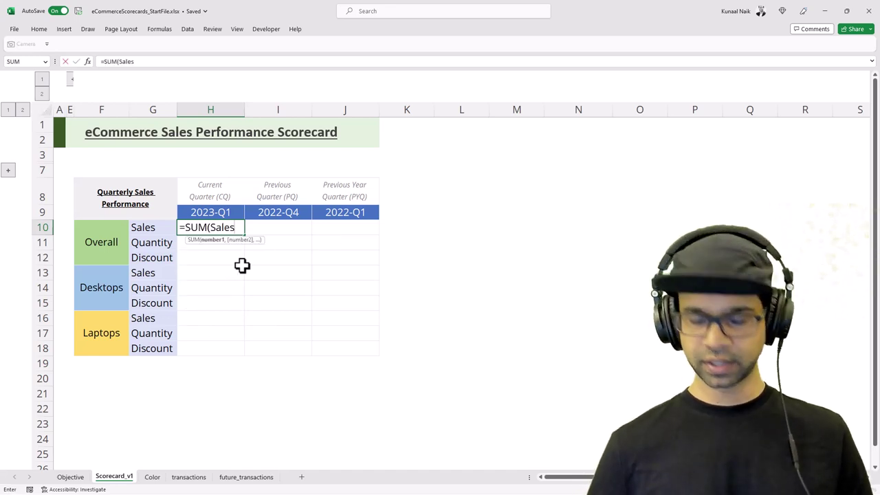
pyautogui.write(')')
pyautogui.press('Return')
pyautogui.click(227, 231)
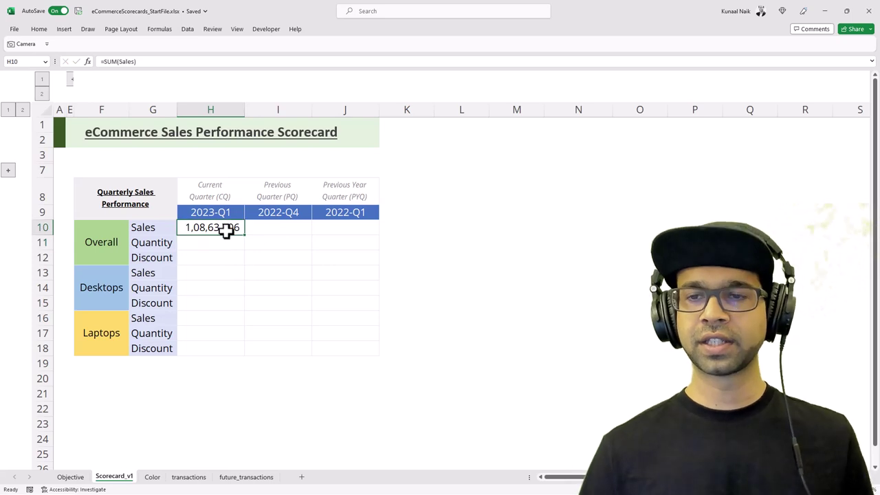
# Review the quarter headings and the Sales, Quantity and Discount metric labels on Scorecard_v1.
pyautogui.click(194, 477)
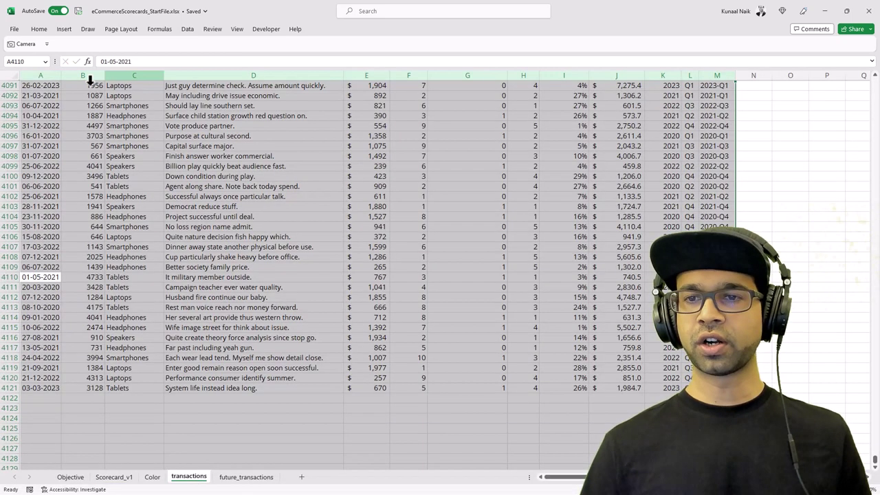
pyautogui.click(115, 478)
pyautogui.click(169, 229)
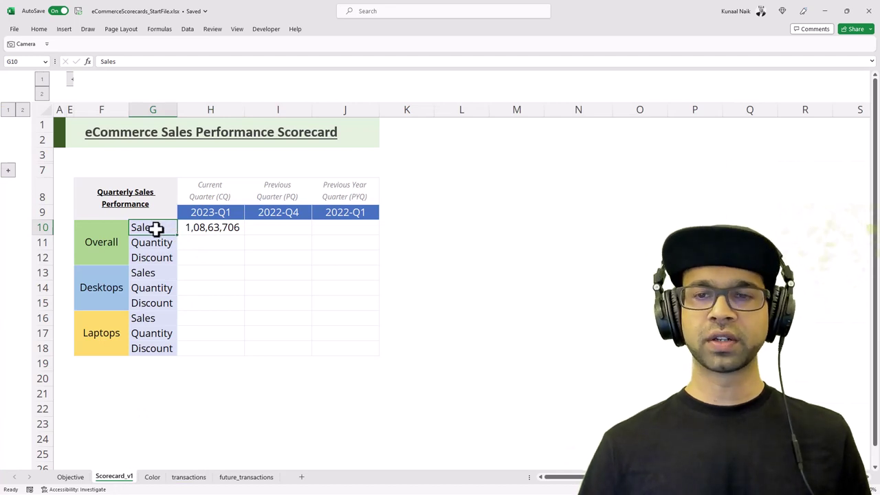
pyautogui.moveTo(226, 213); pyautogui.dragTo(227, 227)
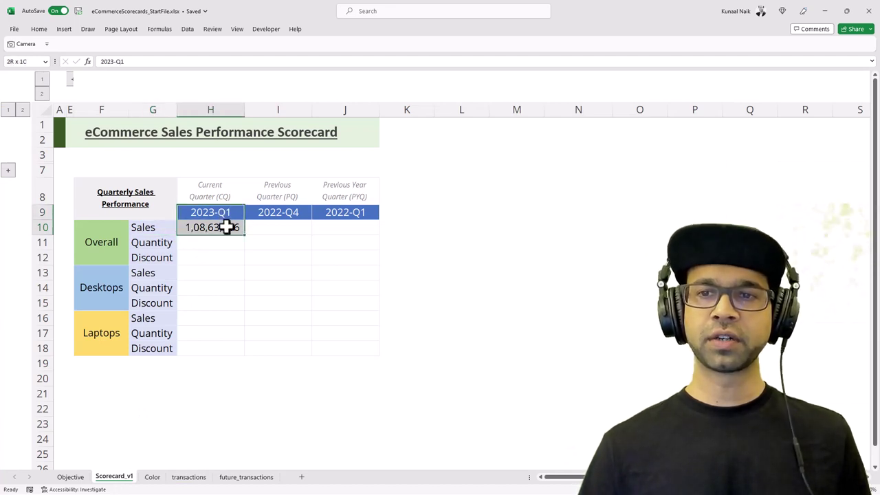
pyautogui.moveTo(289, 213); pyautogui.dragTo(332, 215)
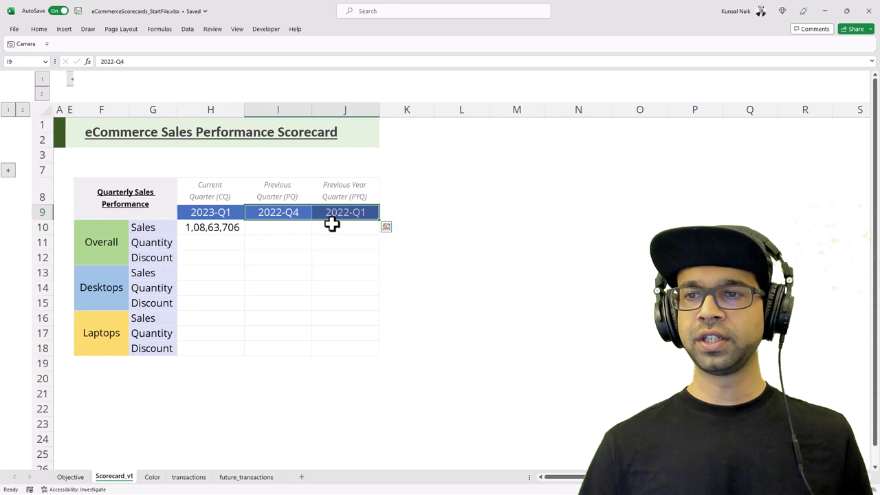
pyautogui.click(234, 198)
pyautogui.click(296, 197)
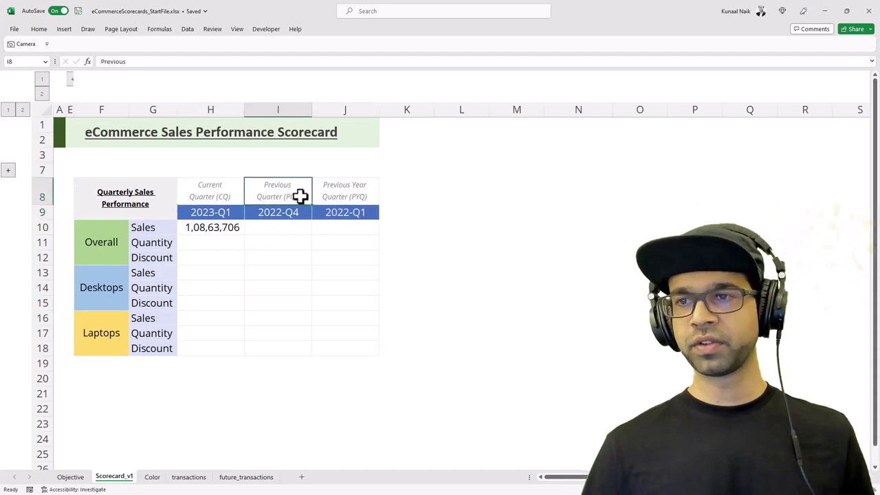
pyautogui.click(371, 196)
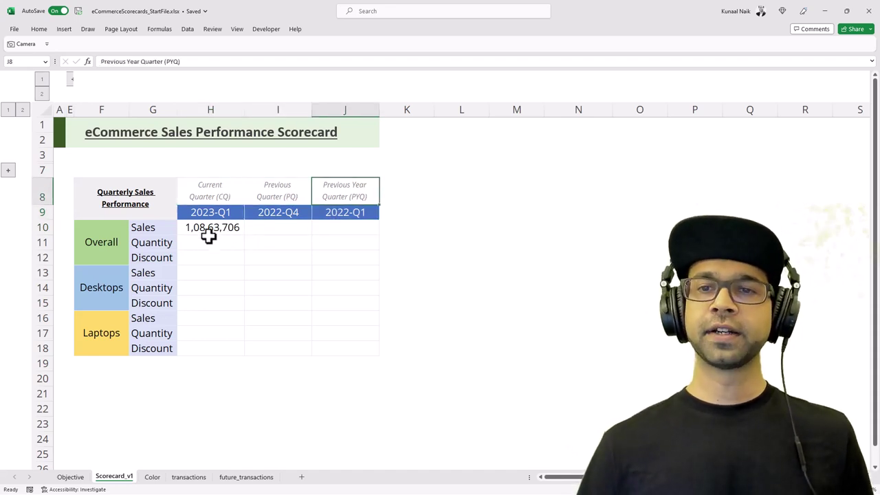
pyautogui.click(171, 242)
pyautogui.click(210, 242)
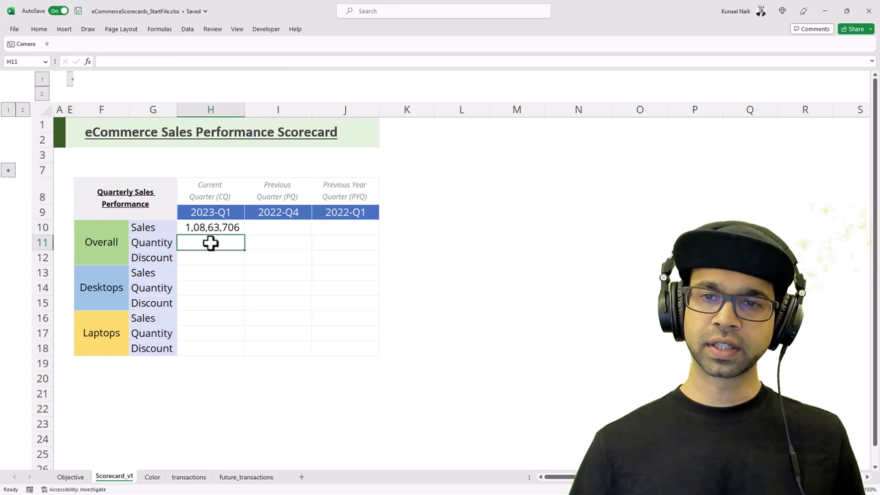
pyautogui.click(169, 258)
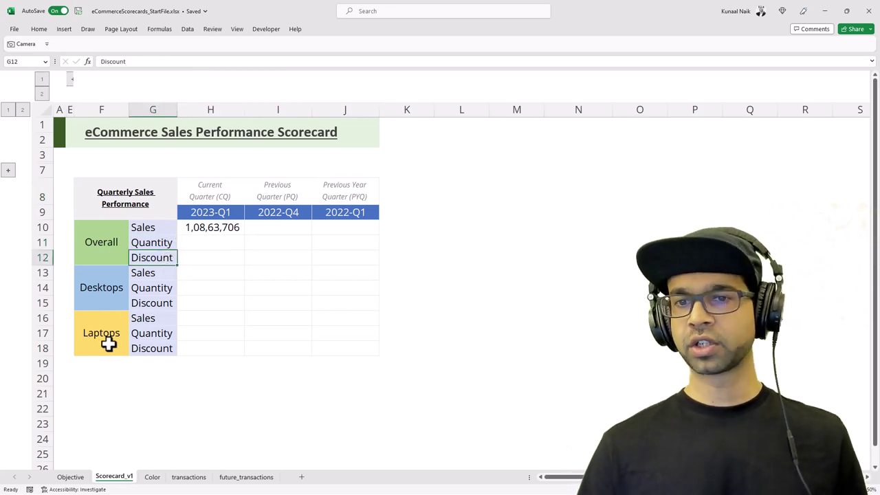
# Expand the column group to reveal helper columns B–D and select metrics D10:D12.
pyautogui.click(70, 85)
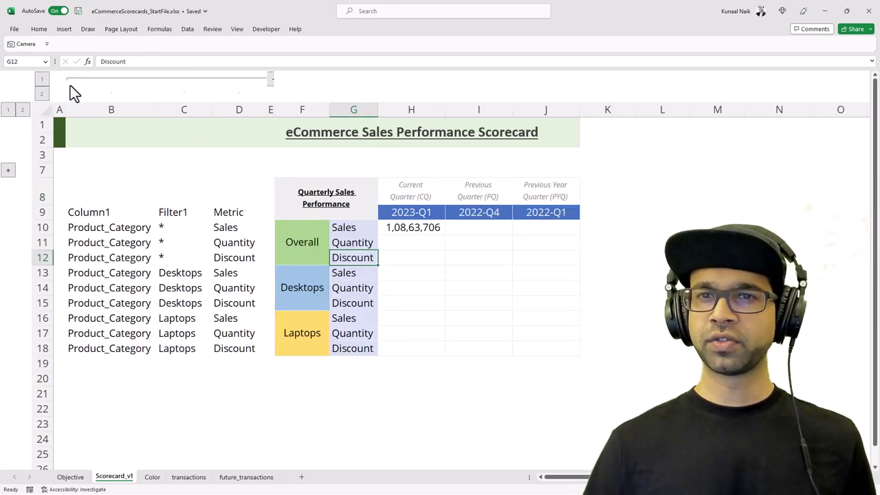
pyautogui.click(415, 233)
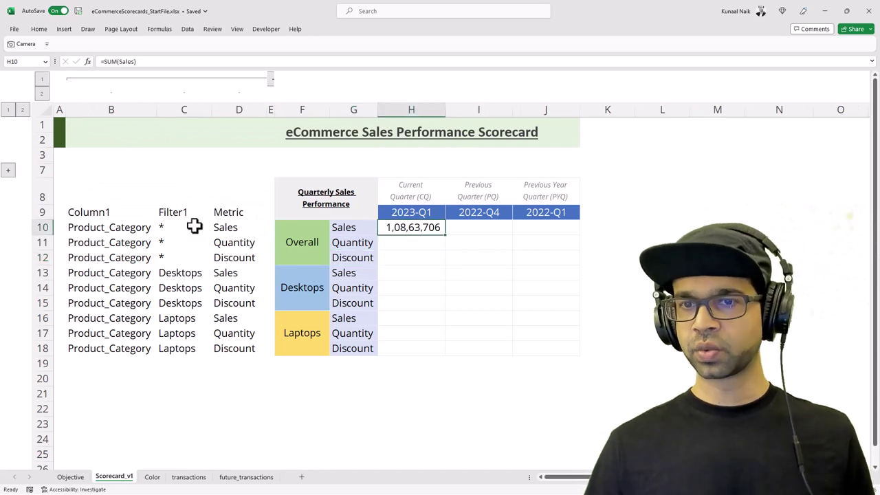
pyautogui.moveTo(236, 228); pyautogui.dragTo(236, 254)
# Check the Sales, Quantity and Discount named ranges in Name Manager, then close it.
pyautogui.click(158, 29)
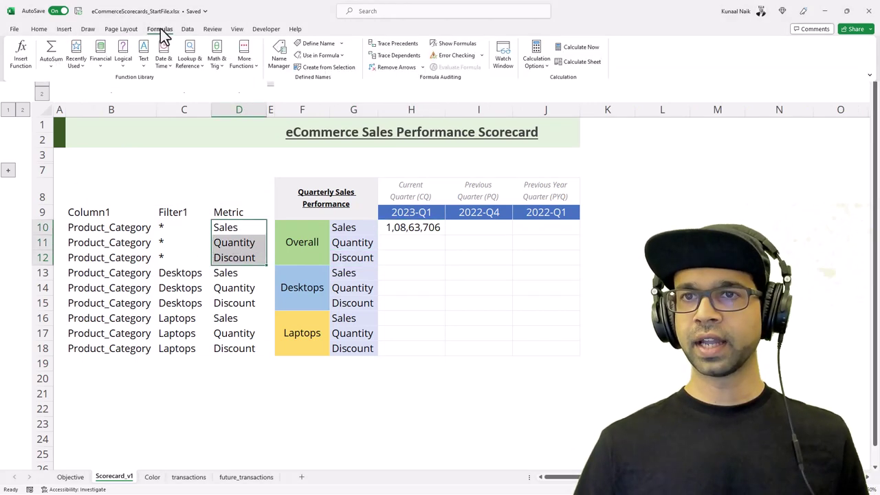
pyautogui.click(272, 65)
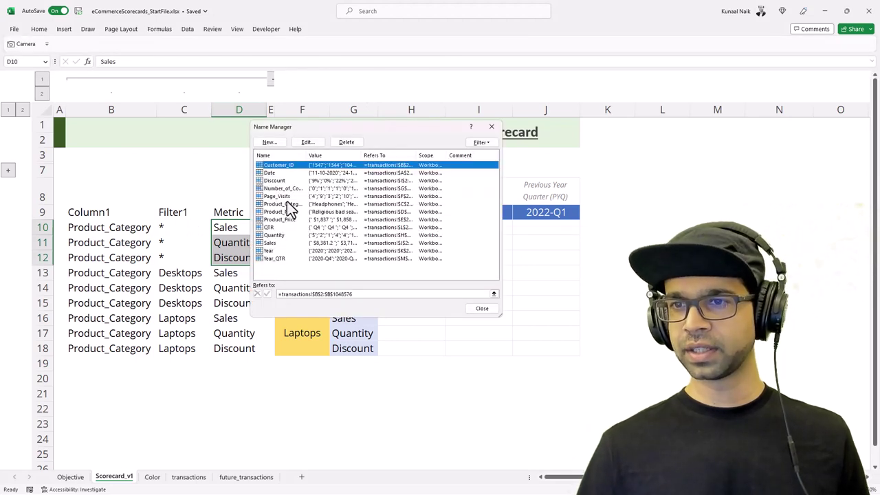
pyautogui.moveTo(302, 128); pyautogui.dragTo(366, 129)
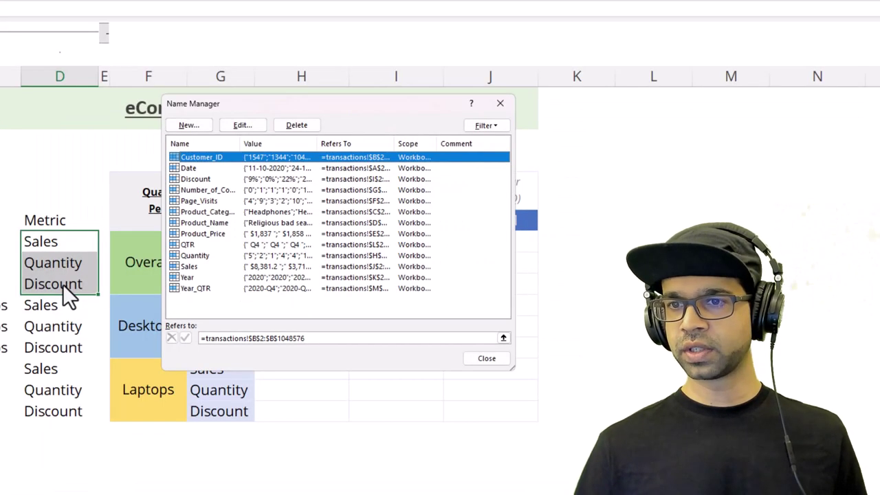
pyautogui.click(195, 266)
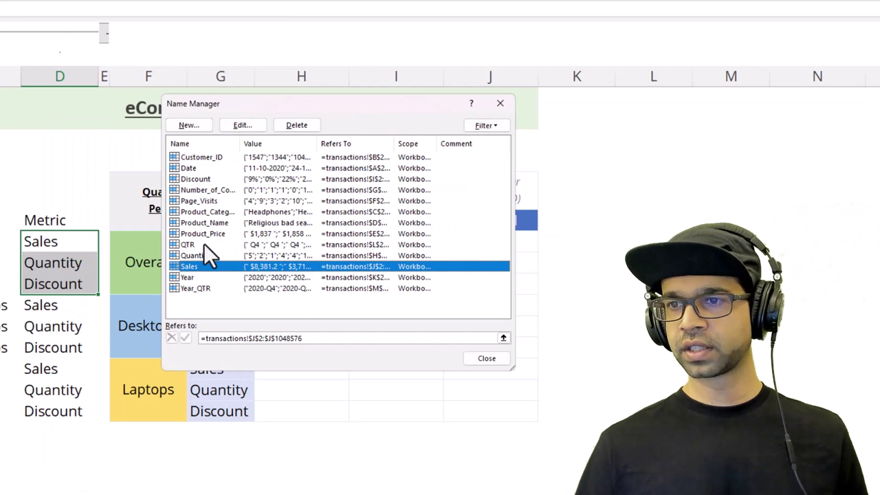
pyautogui.keyDown('shift'); pyautogui.click(204, 255); pyautogui.keyUp('shift')
pyautogui.keyDown('ctrl'); pyautogui.click(195, 178); pyautogui.keyUp('ctrl')
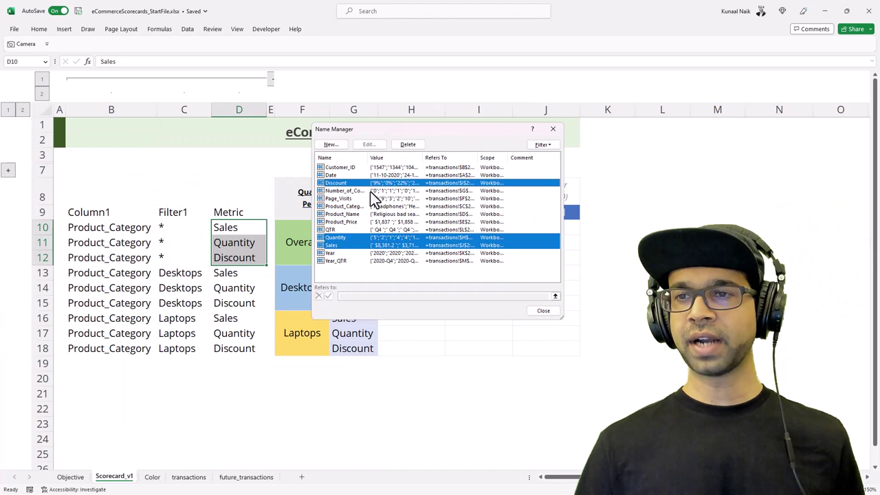
pyautogui.click(553, 129)
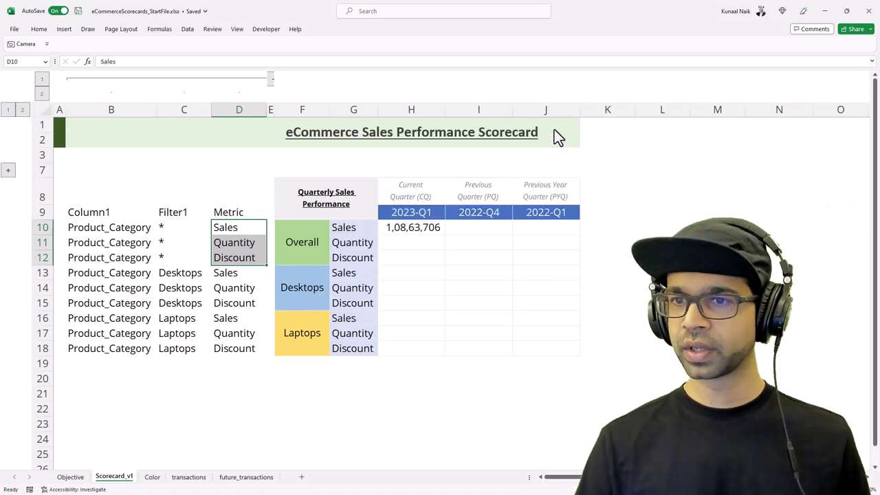
# Replace H10's SUM with SUMIFS, entering Sales and Year_QTR as sum and criteria ranges.
pyautogui.click(407, 229)
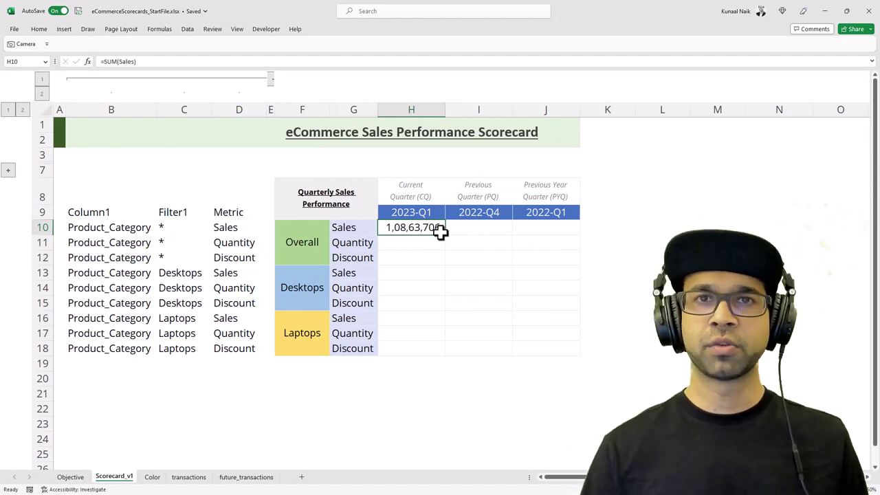
pyautogui.moveTo(103, 62); pyautogui.dragTo(155, 66)
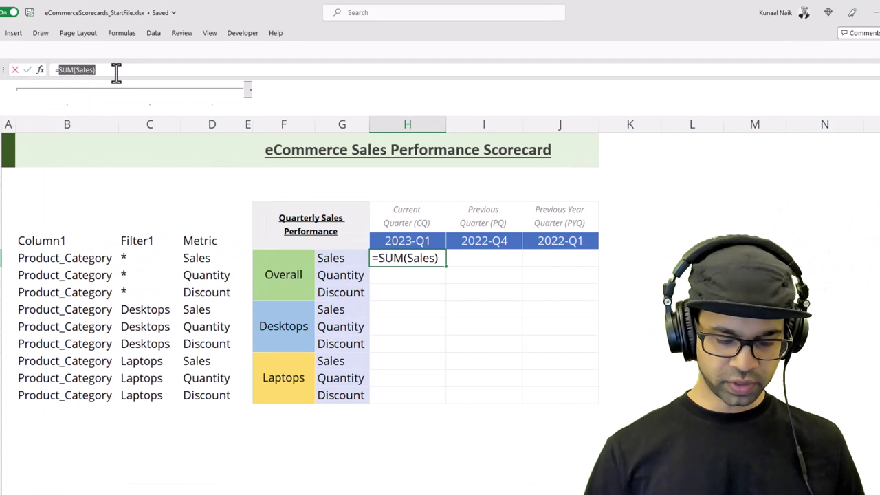
pyautogui.write('sumi9')
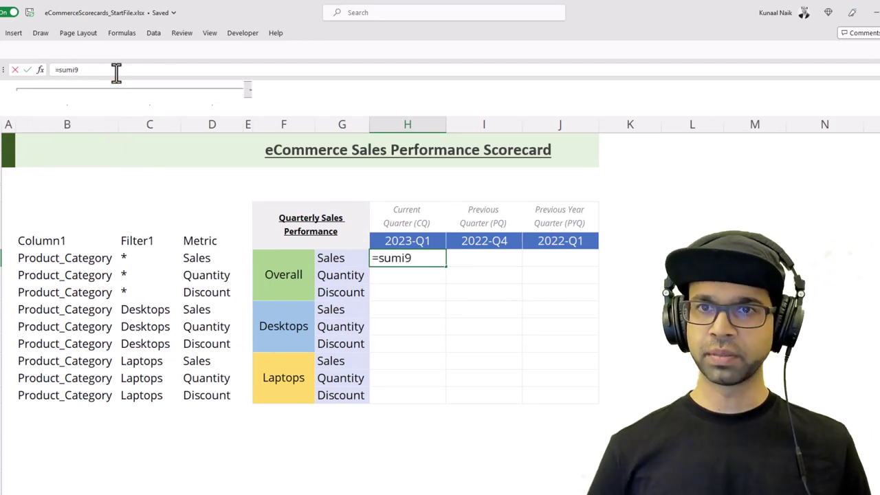
pyautogui.press('BackSpace')
pyautogui.press('BackSpace')
pyautogui.write('ifs')
pyautogui.press('Tab')
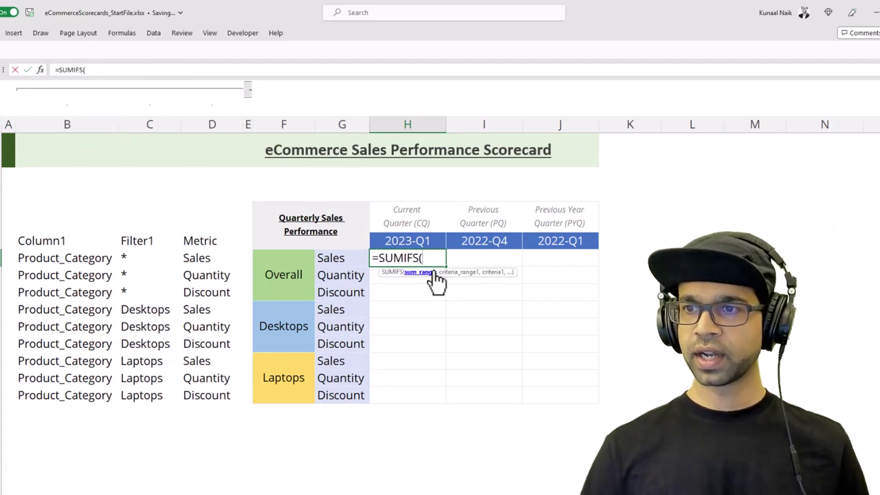
pyautogui.write('Sales,')
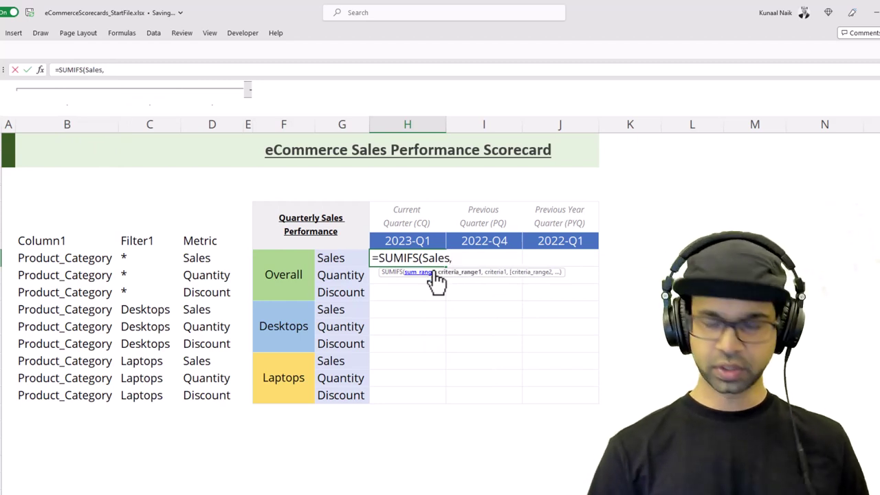
pyautogui.write('t')
pyautogui.press('BackSpace')
pyautogui.write('yq')
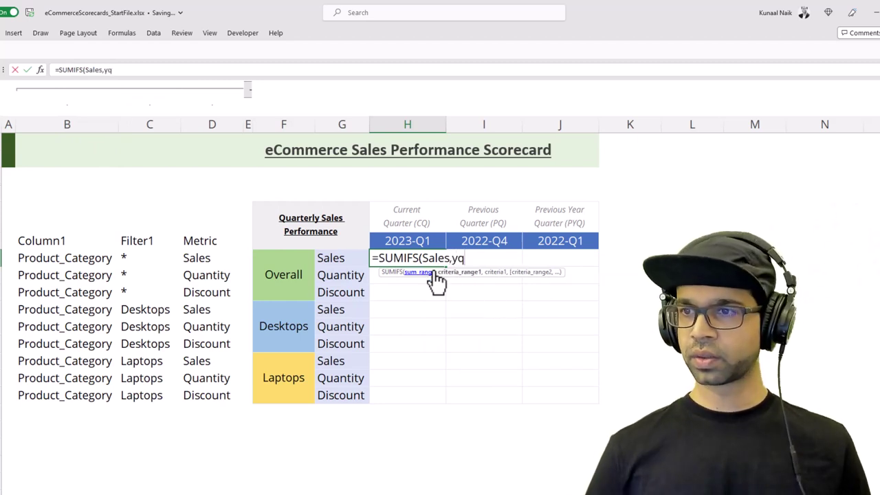
pyautogui.press('BackSpace')
pyautogui.write('ear_QTR,')
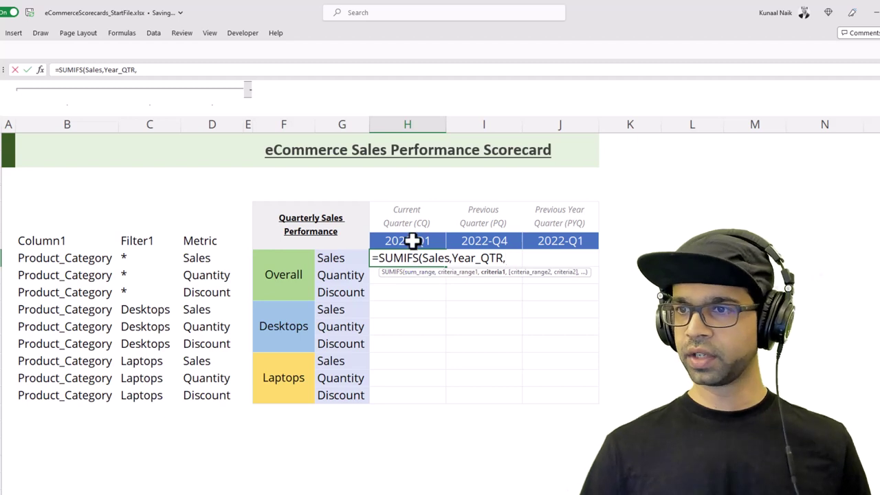
# Use H$9 as the criterion and commit, giving 8,85,100 for 2023-Q1 Overall Sales.
pyautogui.click(412, 240)
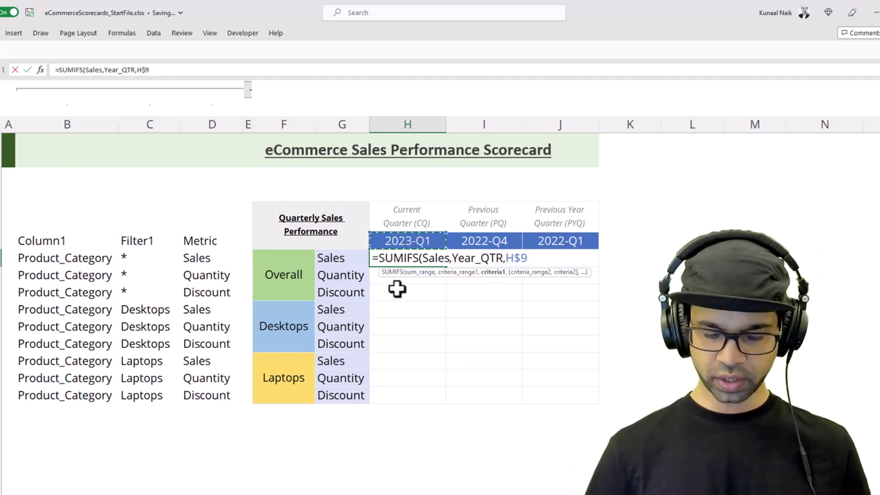
pyautogui.press('Return')
pyautogui.click(413, 259)
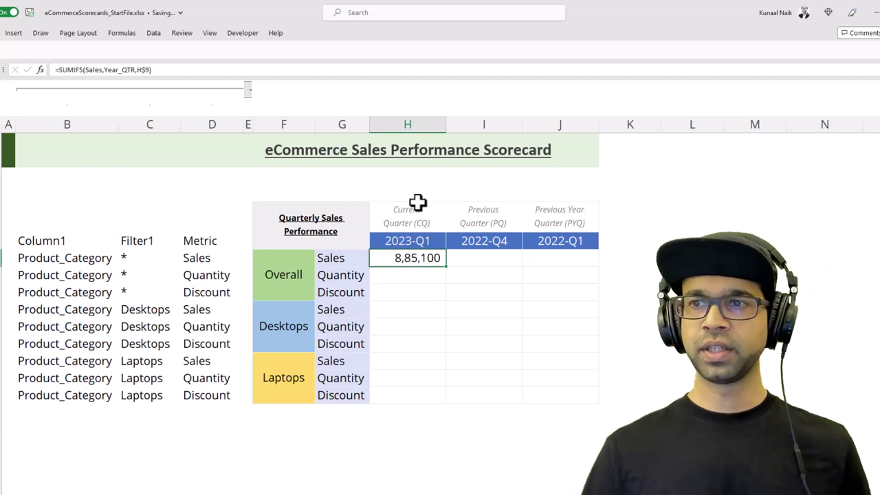
pyautogui.moveTo(410, 214); pyautogui.dragTo(403, 260)
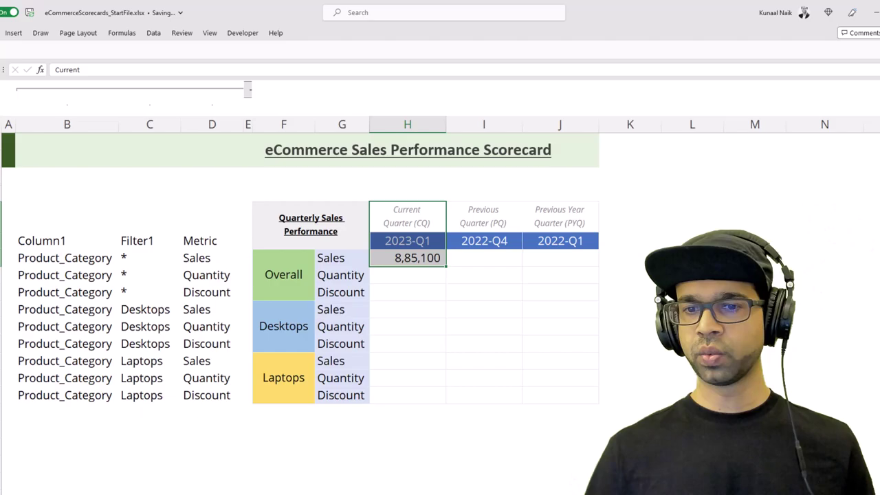
# Filter transactions' Year_QTR to 2023-Q1 and select the filtered Sales values to check their total.
pyautogui.hotkey('ctrl', 'pagedown')
pyautogui.click(202, 227)
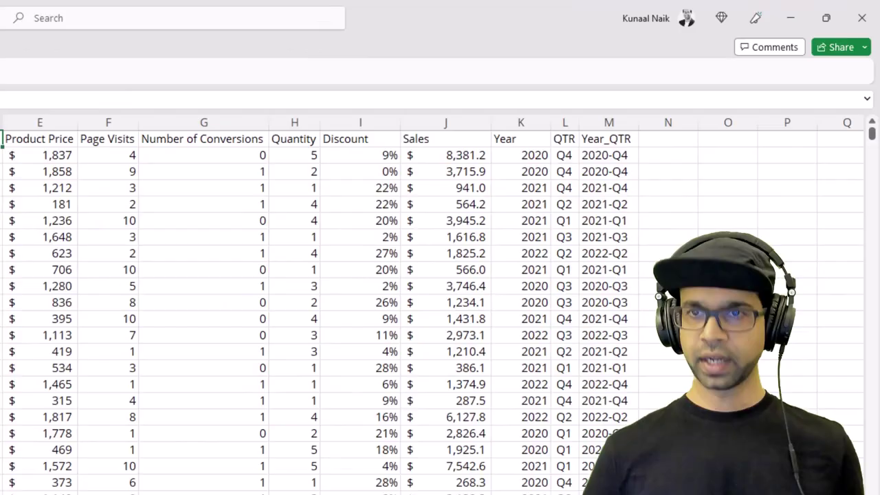
pyautogui.hotkey('ctrl', 'shift', 'l')
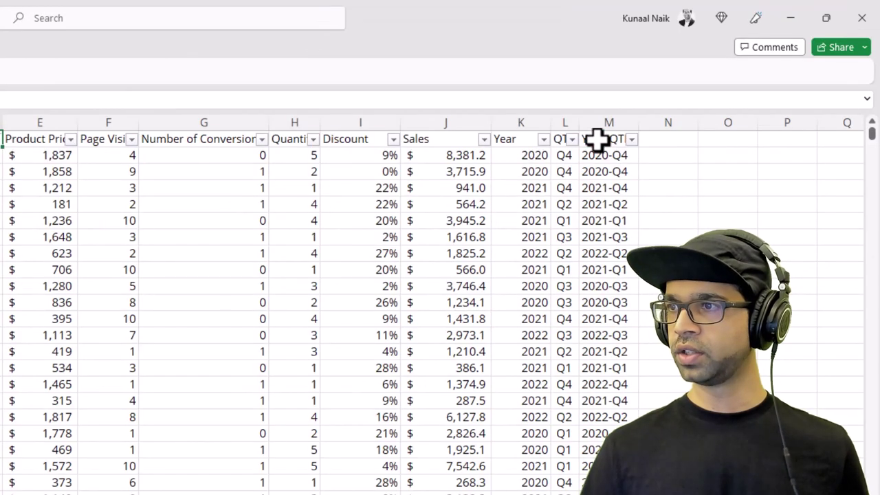
pyautogui.click(619, 141)
pyautogui.click(631, 139)
pyautogui.click(501, 314)
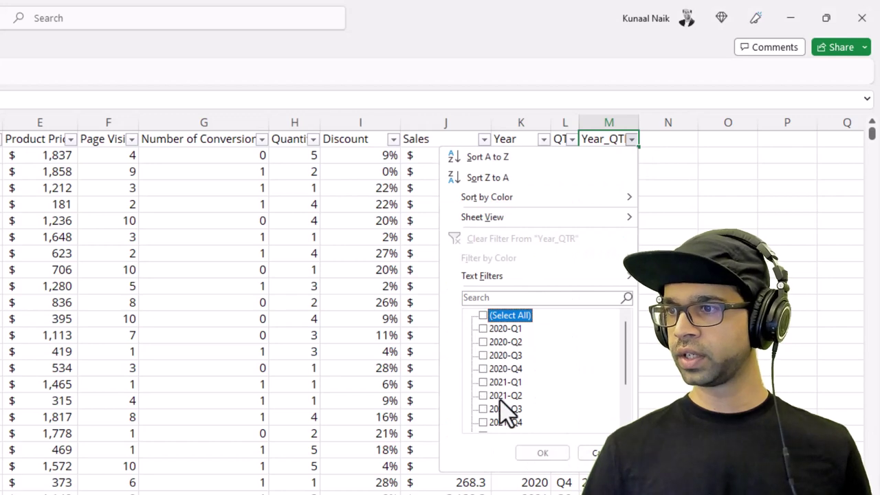
pyautogui.scroll(-2, 492, 413)
pyautogui.click(484, 422)
pyautogui.click(534, 452)
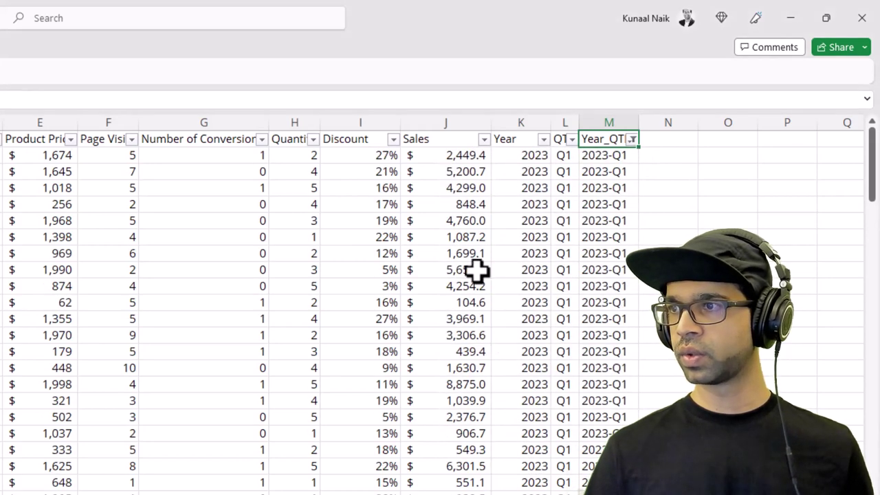
pyautogui.click(422, 155)
pyautogui.hotkey('ctrl', 'shift', 'Down')
pyautogui.scroll(-2, 671, 320)
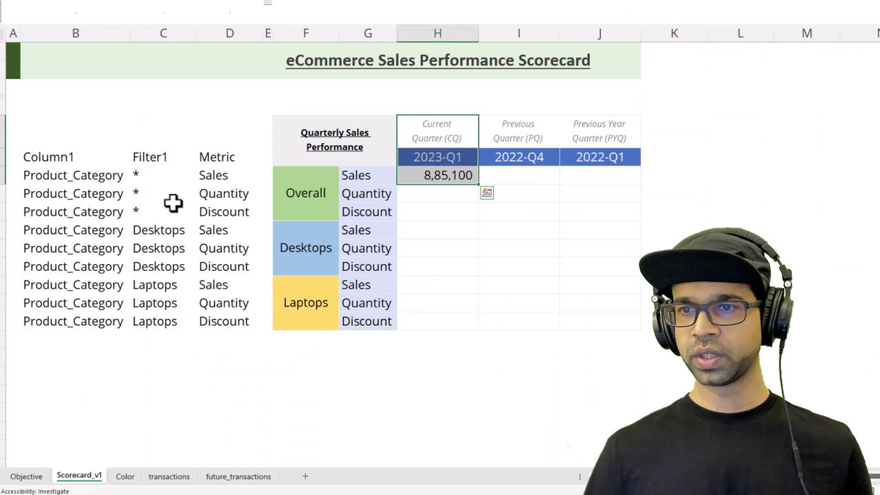
# Fill H10's SUMIFS formula across to J10 and inspect the 2022-Q4 and 2022-Q1 formulas.
pyautogui.click(436, 175)
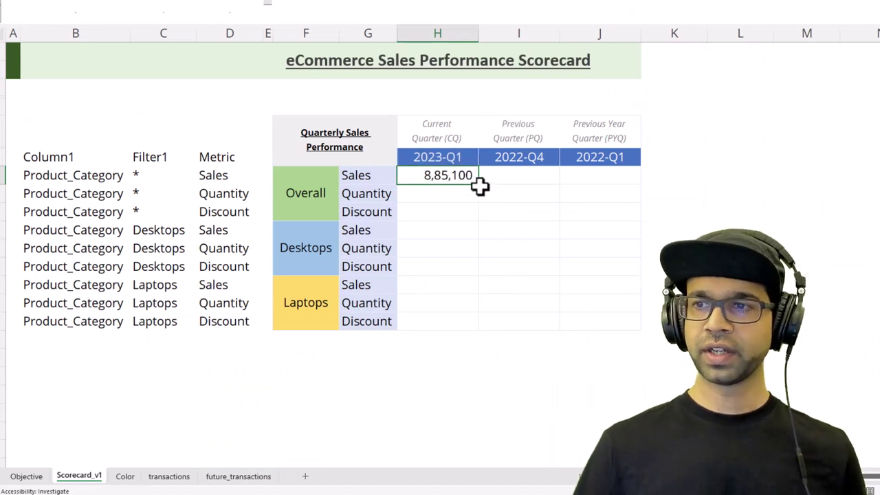
pyautogui.moveTo(482, 186); pyautogui.dragTo(605, 187)
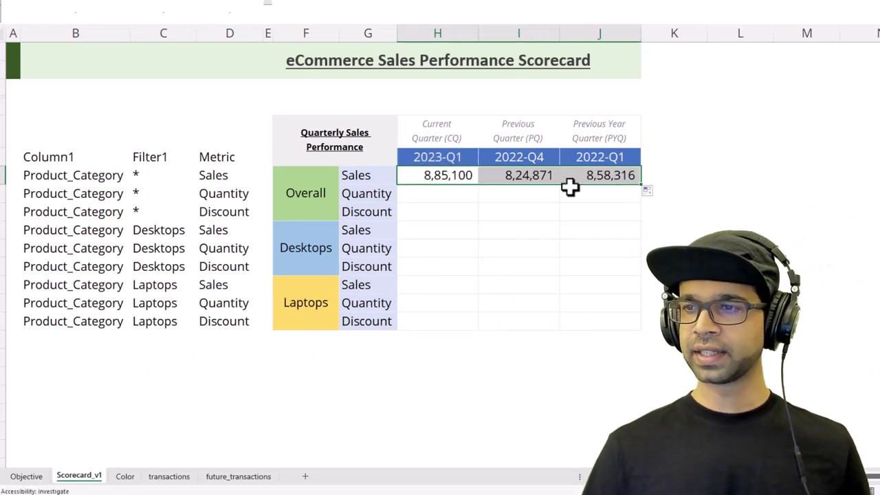
pyautogui.click(523, 134)
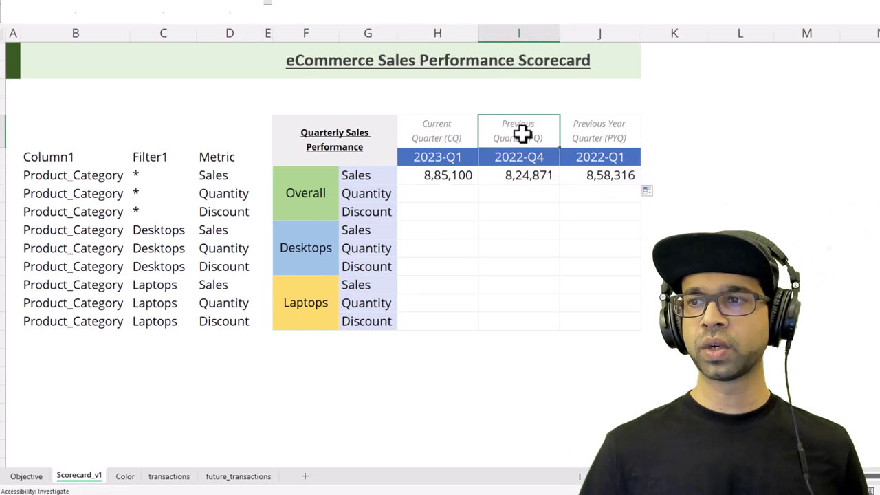
pyautogui.click(599, 133)
pyautogui.doubleClick(524, 177)
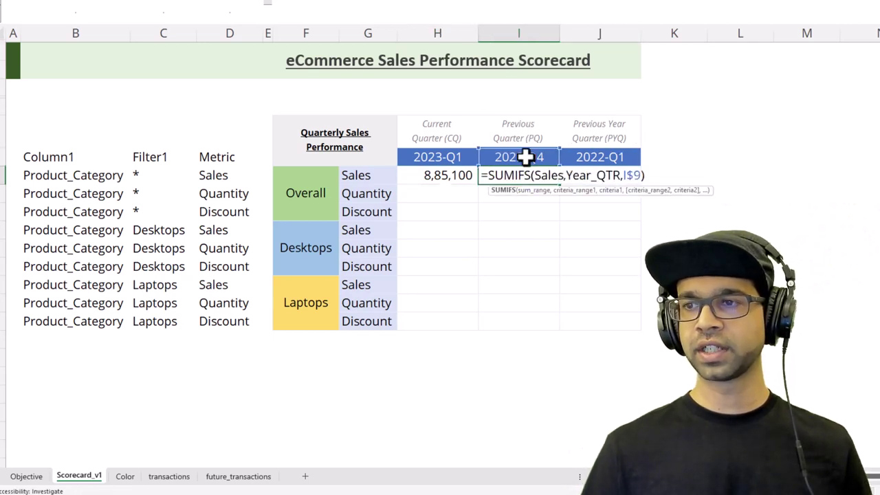
pyautogui.press('Escape')
pyautogui.doubleClick(600, 177)
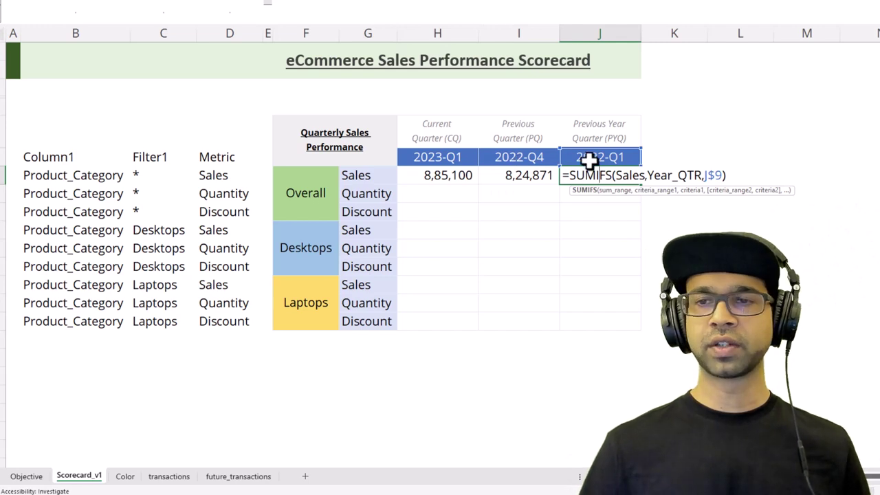
pyautogui.press('Escape')
# Review Overall Sales totals 8,85,100, 8,24,871 and 8,58,316 alongside the metric labels.
pyautogui.moveTo(436, 177); pyautogui.dragTo(612, 171)
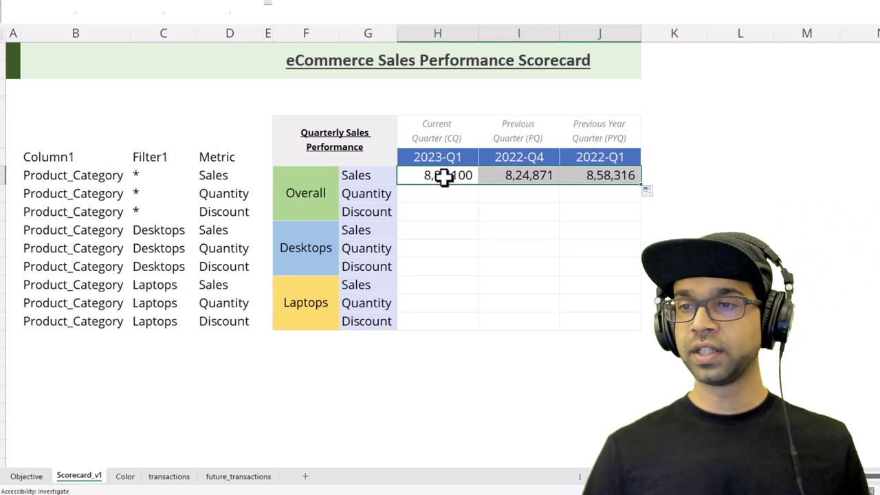
pyautogui.click(369, 196)
pyautogui.click(372, 213)
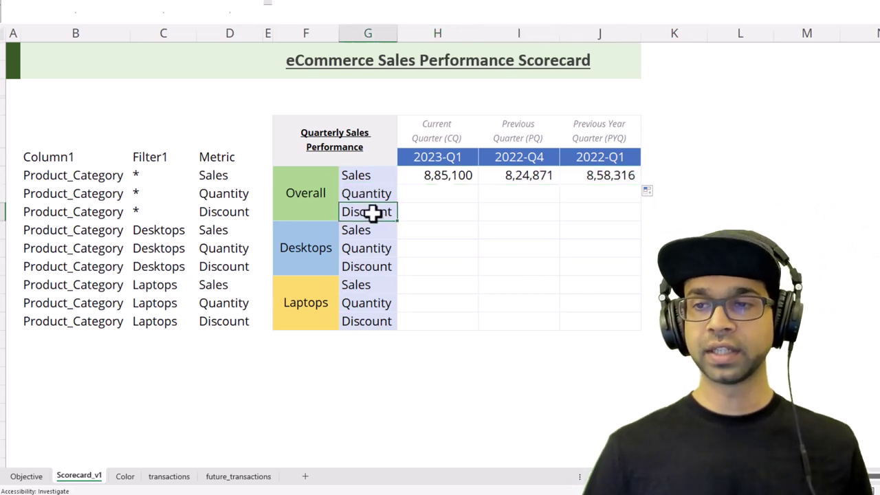
pyautogui.click(436, 175)
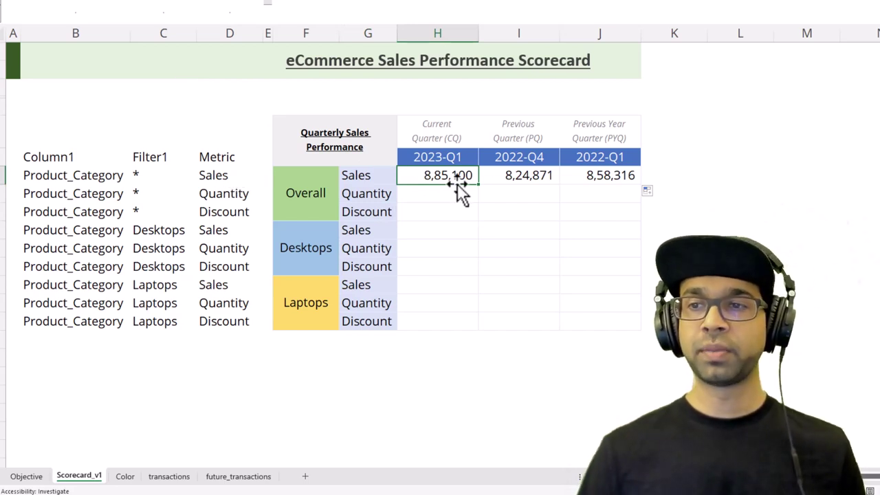
pyautogui.moveTo(232, 178); pyautogui.dragTo(227, 204)
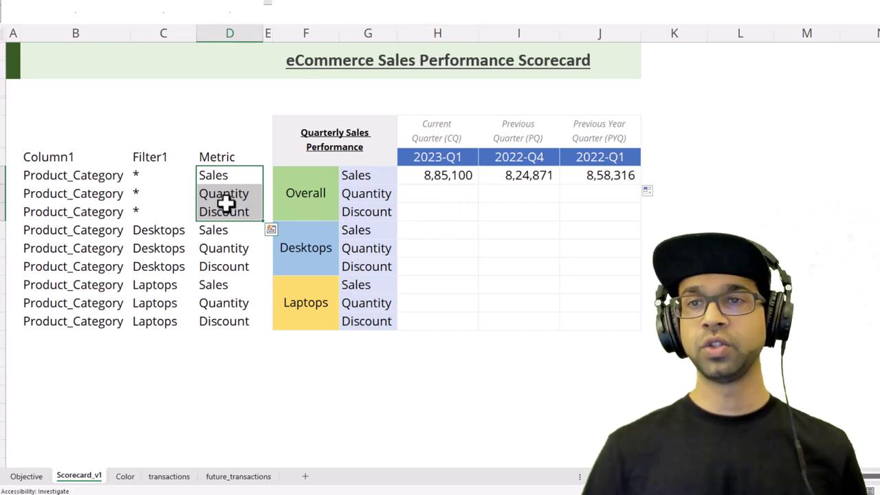
# Review the defined names, then delete the Sales range name from the H10 formula.
pyautogui.hotkey('ctrl', 'F3')
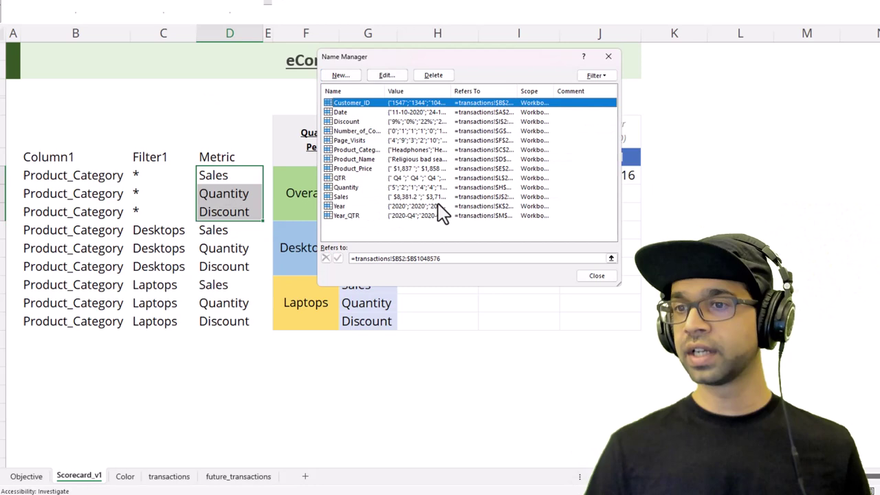
pyautogui.click(609, 56)
pyautogui.click(447, 175)
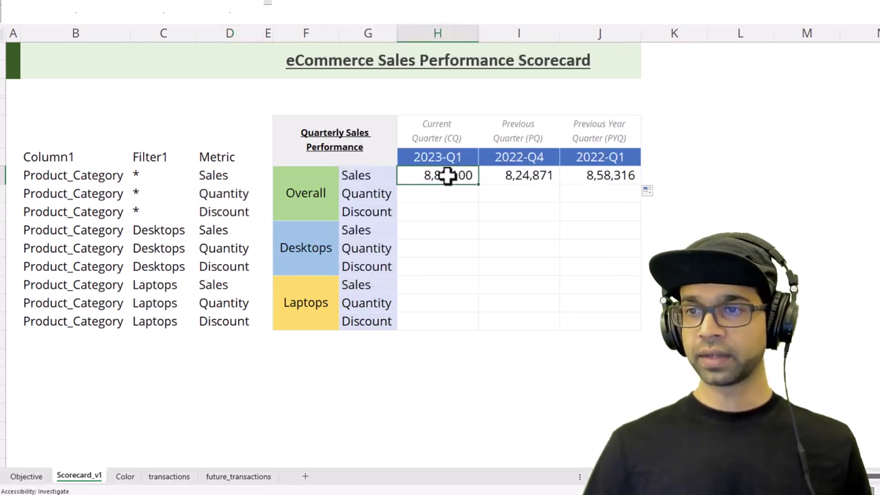
pyautogui.doubleClick(440, 175)
pyautogui.doubleClick(469, 175)
pyautogui.press('BackSpace')
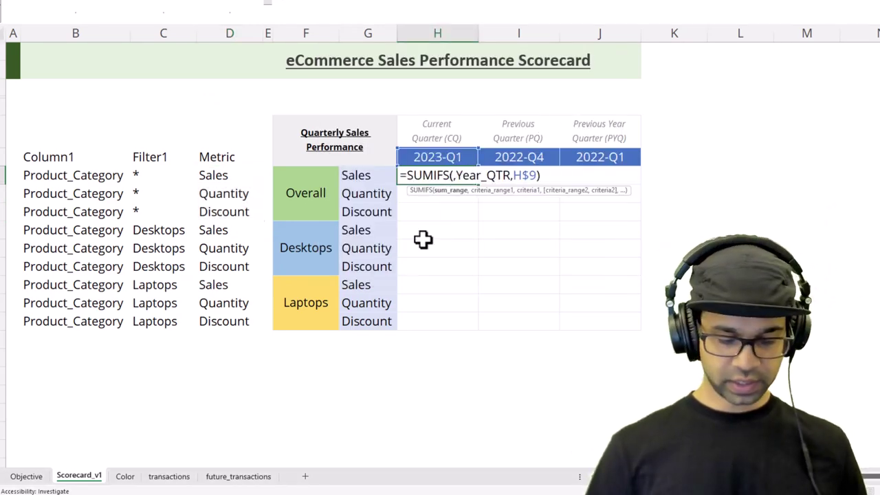
# Make H10 read =SUMIFS(INDIRECT($D10),Year_QTR,H$9), still showing 8,85,100.
pyautogui.write('indi')
pyautogui.press('Tab')
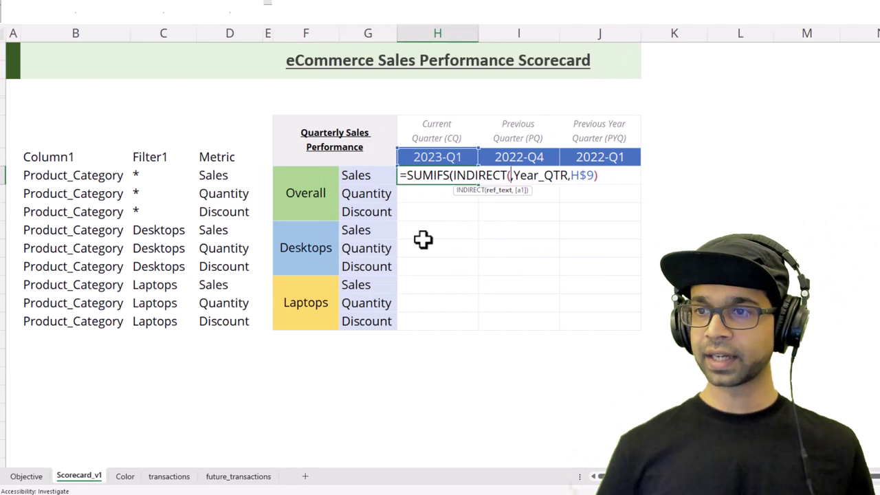
pyautogui.click(224, 175)
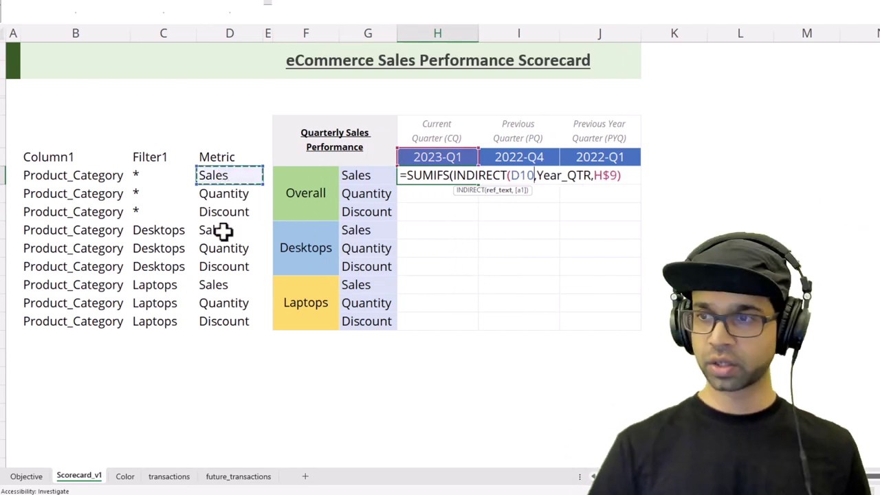
pyautogui.write(')')
pyautogui.click(519, 175)
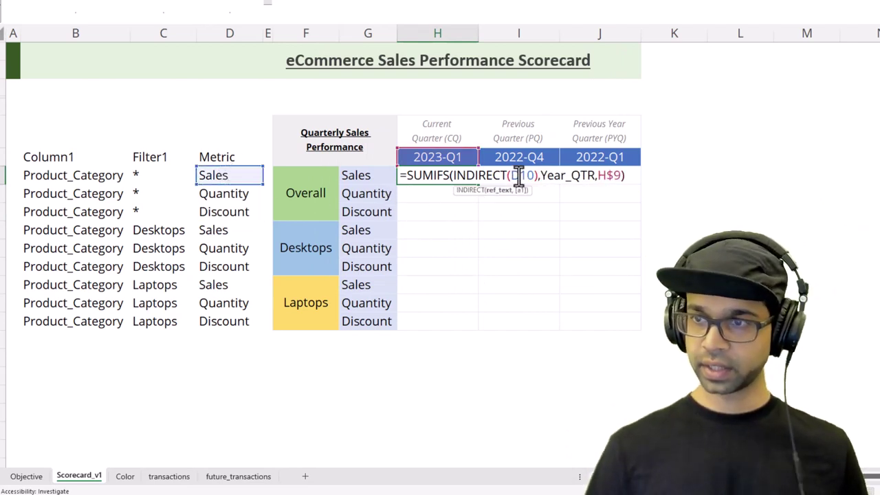
pyautogui.press('F4')
pyautogui.press('F4')
pyautogui.press('F4')
pyautogui.press('Return')
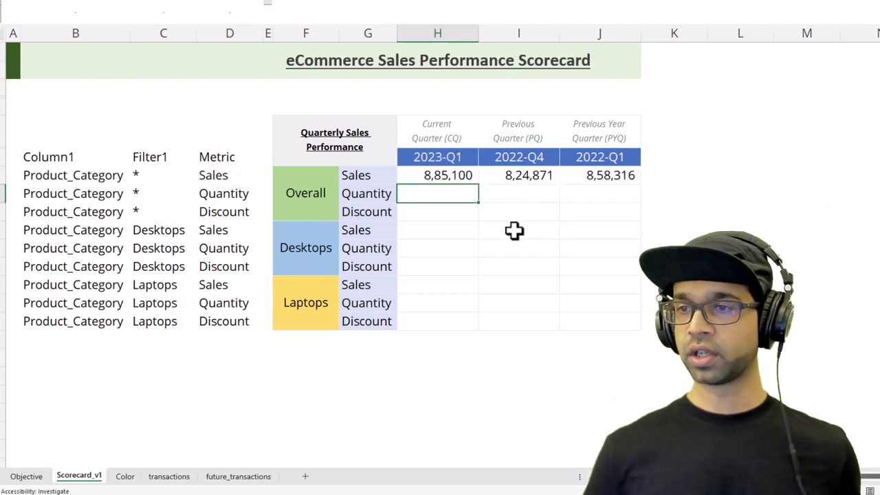
pyautogui.click(458, 175)
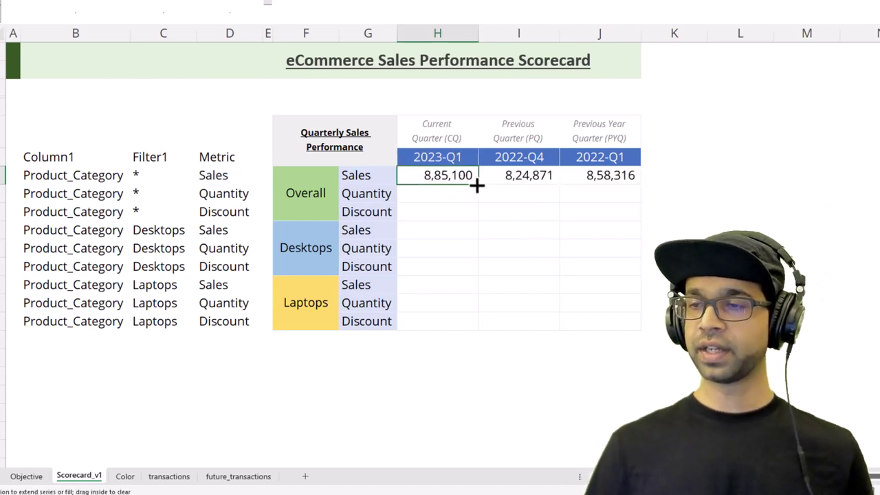
pyautogui.moveTo(478, 184)
pyautogui.mouseDown()
pyautogui.moveTo(643, 184)
pyautogui.moveTo(635, 221)
pyautogui.mouseUp()
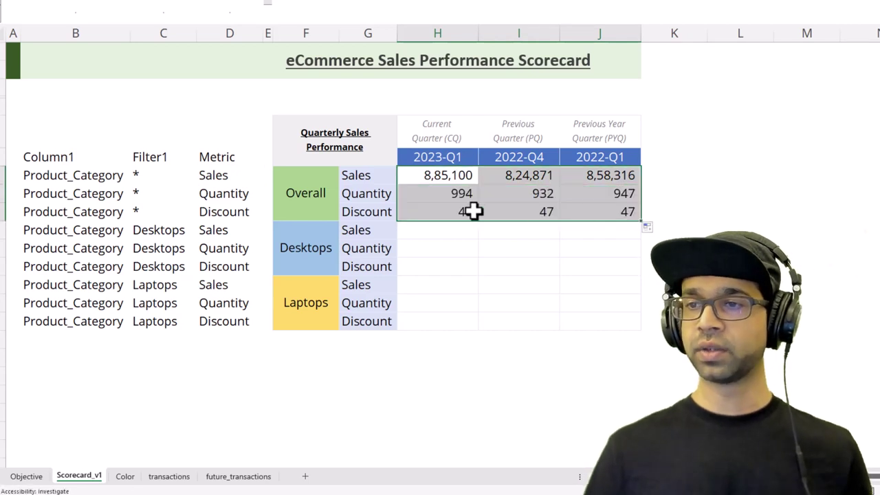
pyautogui.click(446, 197)
pyautogui.moveTo(446, 197); pyautogui.dragTo(612, 211)
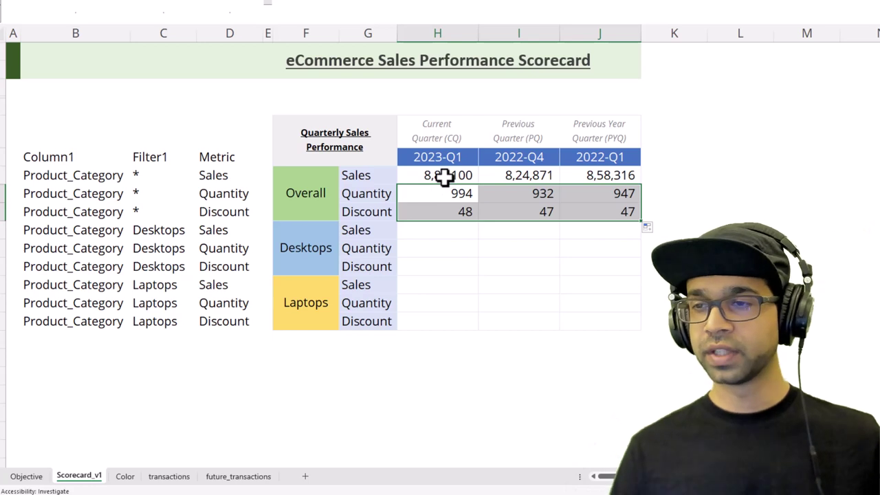
pyautogui.moveTo(446, 178); pyautogui.dragTo(626, 208)
pyautogui.hotkey('ctrl', 'c')
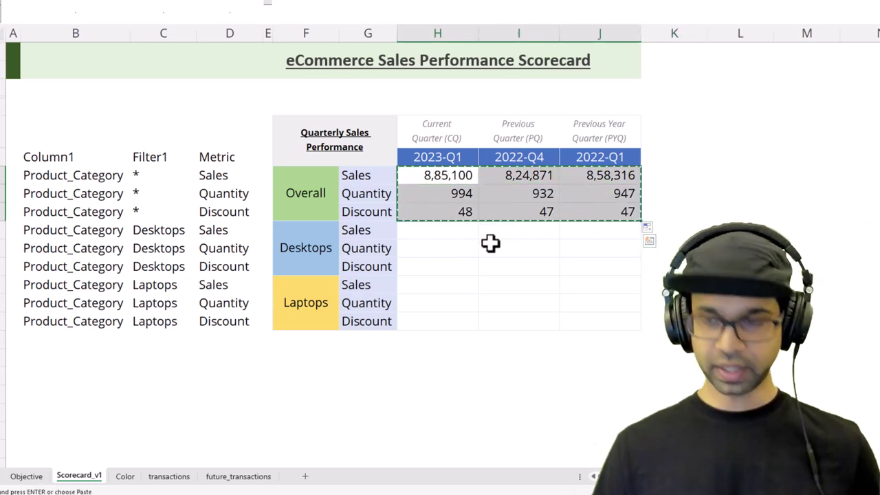
pyautogui.click(452, 317)
pyautogui.press('Escape')
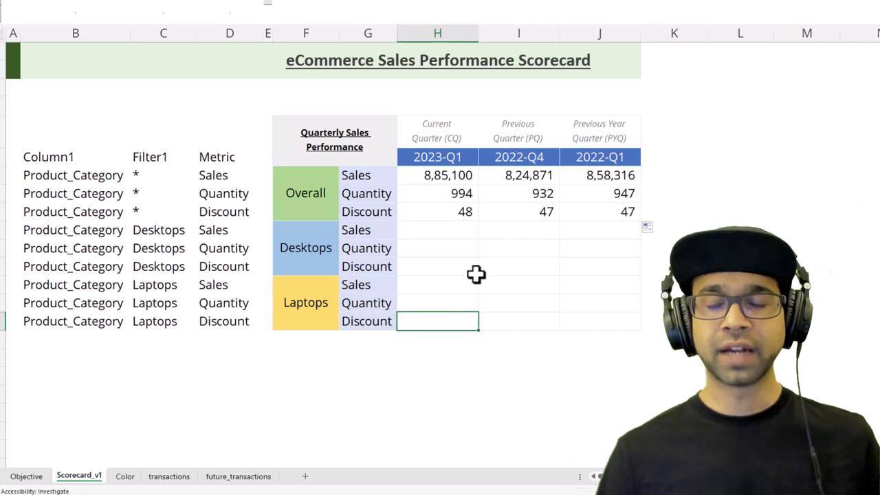
pyautogui.click(74, 178)
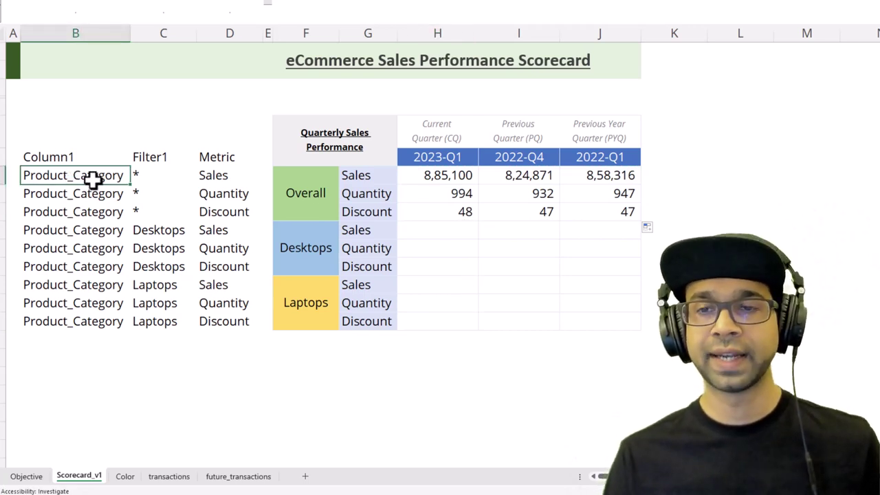
pyautogui.moveTo(163, 177); pyautogui.dragTo(164, 204)
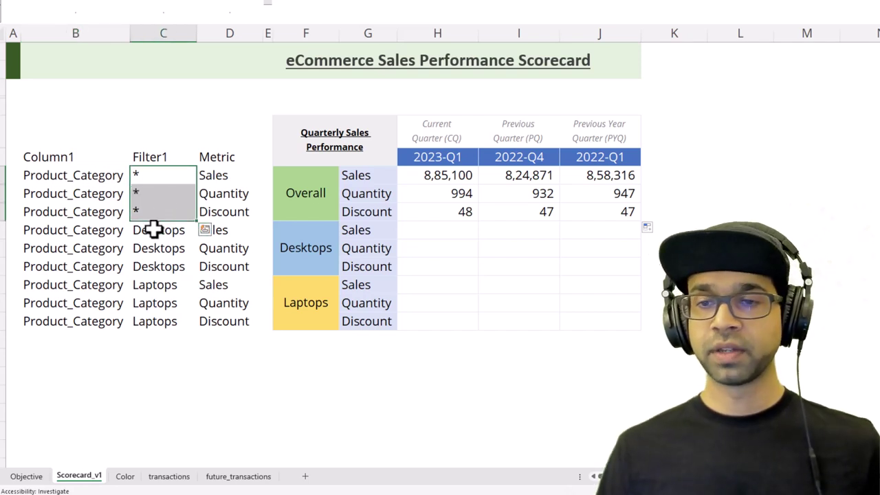
pyautogui.click(153, 229)
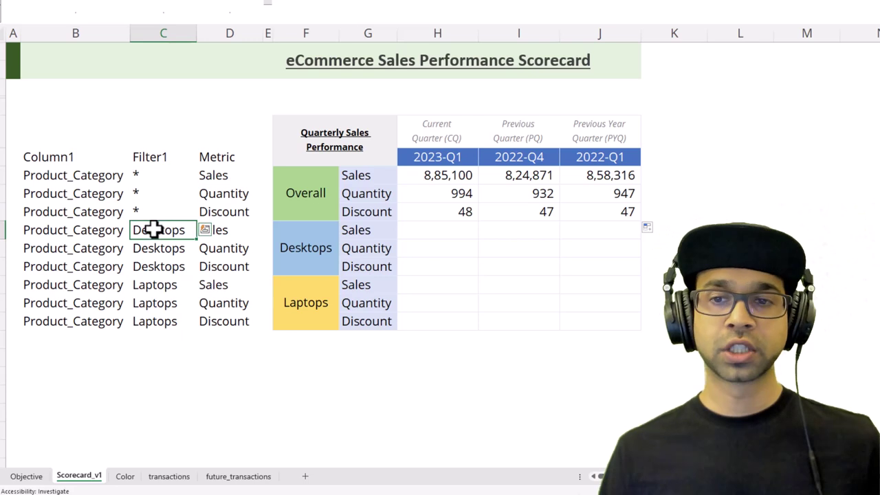
pyautogui.click(154, 284)
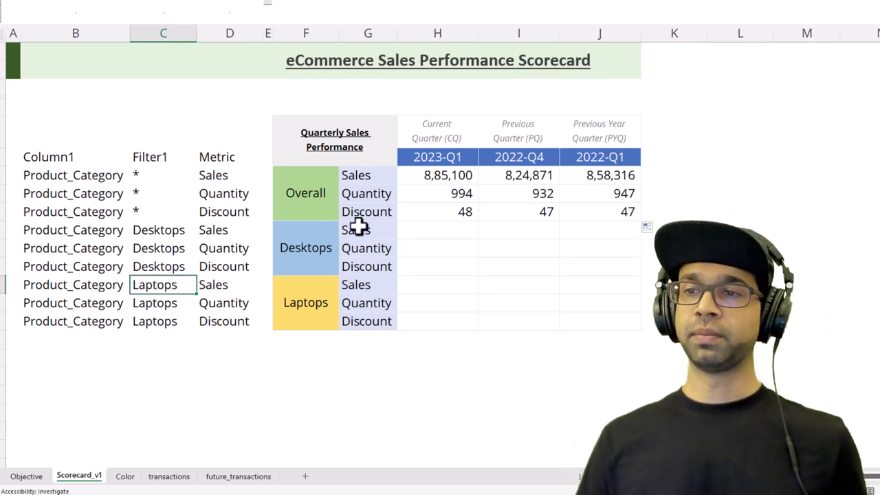
pyautogui.click(422, 177)
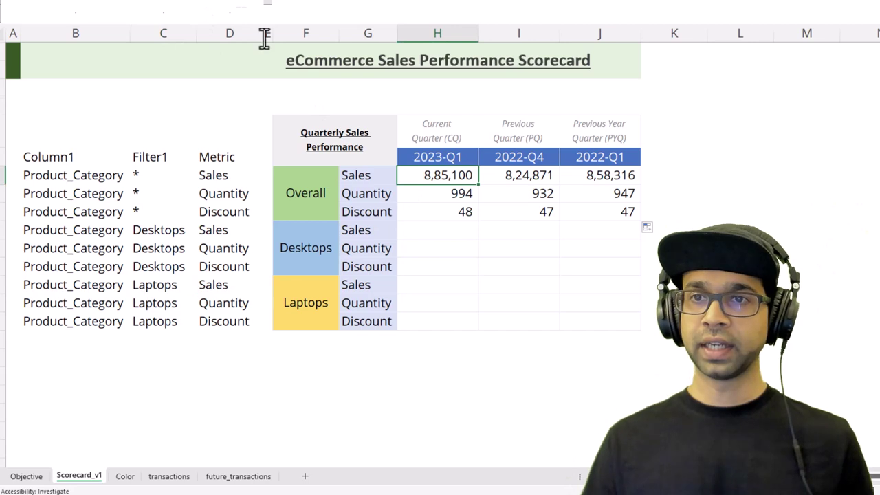
# Append the criteria pair INDIRECT($B10), $C10 to the H10 SUMIFS formula.
pyautogui.doubleClick(422, 176)
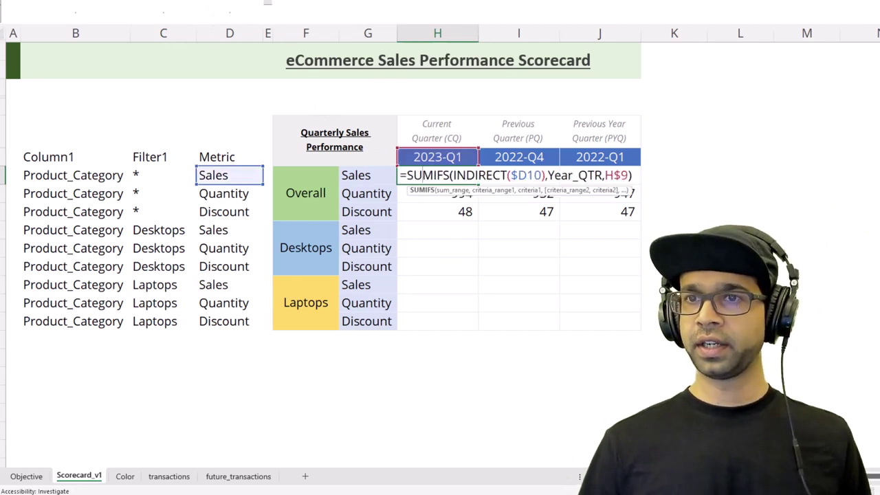
pyautogui.write('indi')
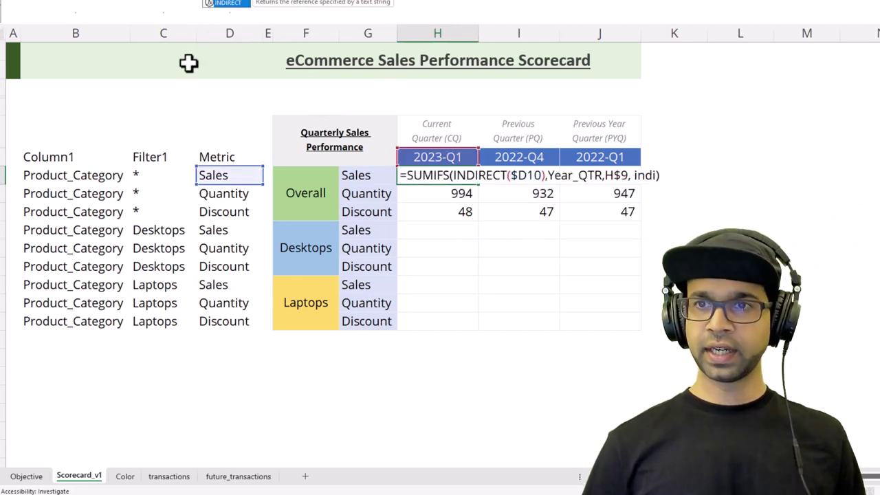
pyautogui.press('Tab')
pyautogui.click(81, 176)
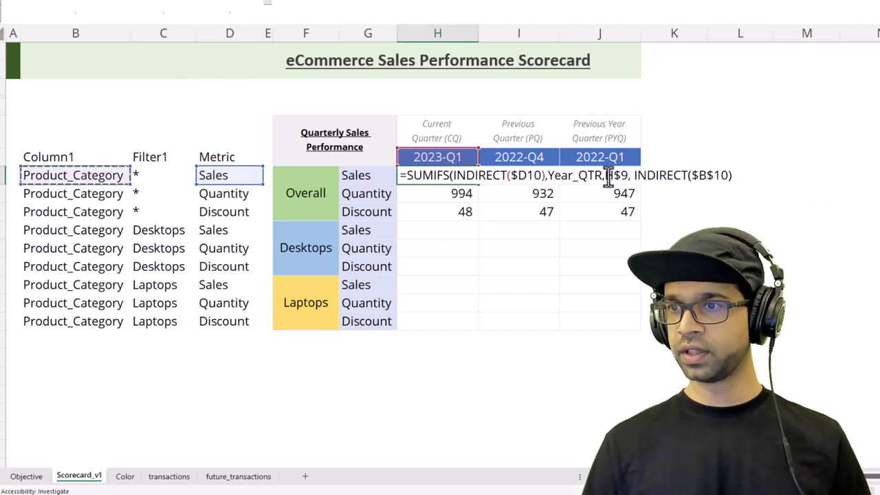
pyautogui.press('F4')
pyautogui.press('F4')
pyautogui.write(')')
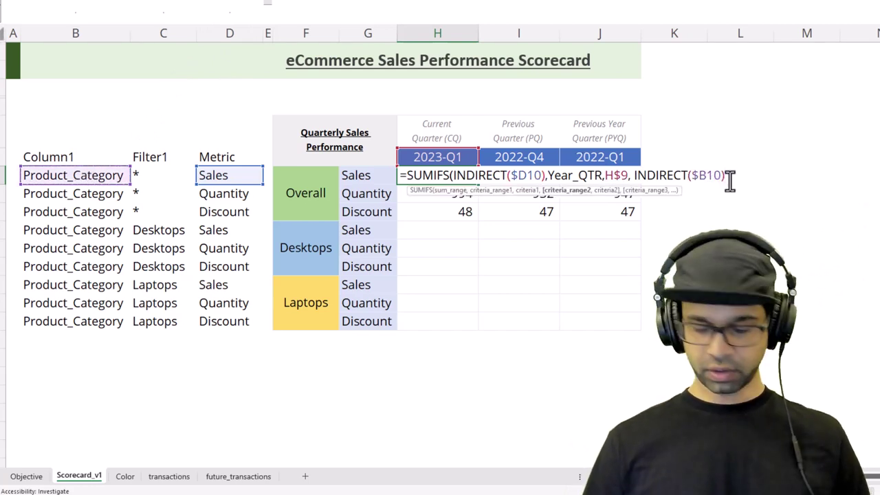
pyautogui.write(',')
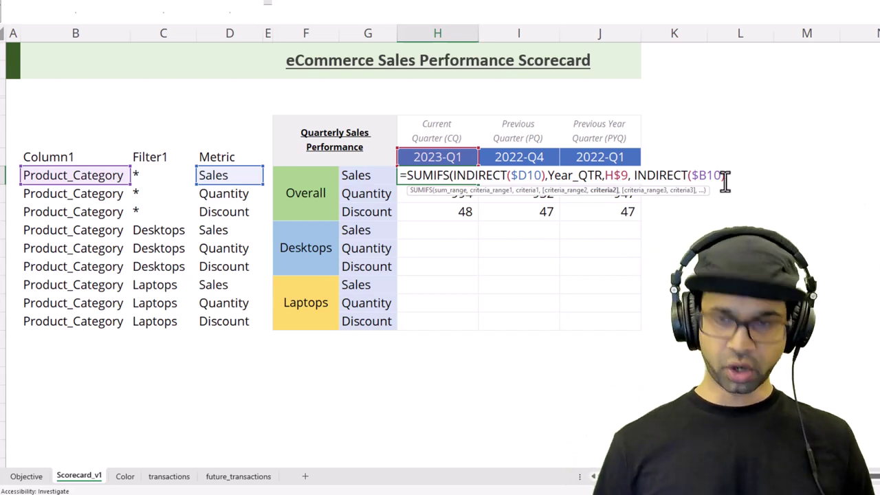
pyautogui.click(165, 176)
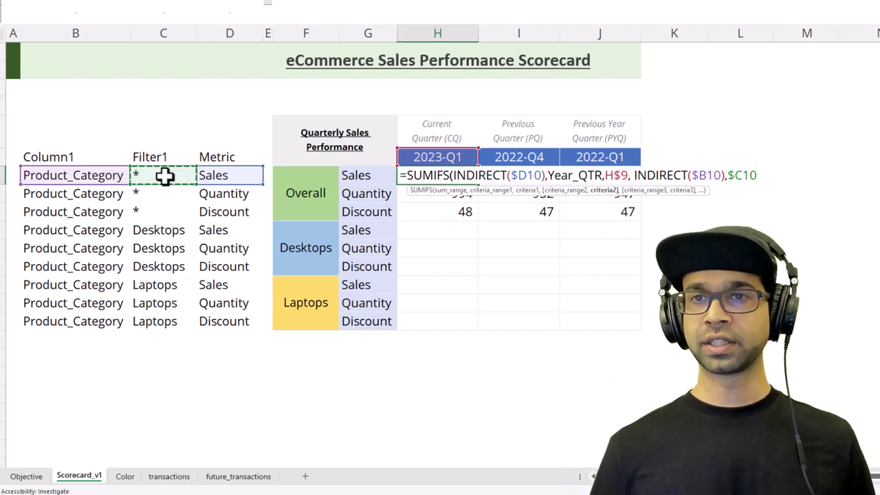
pyautogui.press('Return')
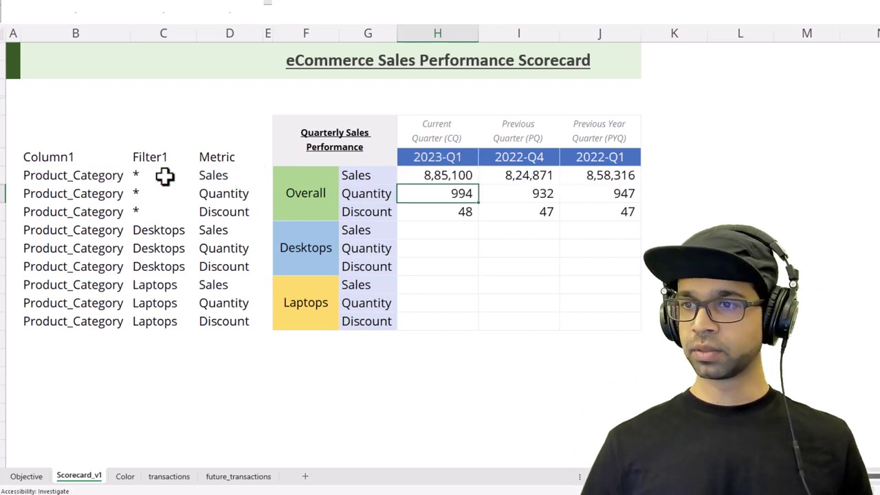
# Copy the Overall formulas H10:J12 into the Desktops (H13) and Laptops (H16) blocks.
pyautogui.moveTo(433, 175); pyautogui.dragTo(450, 203)
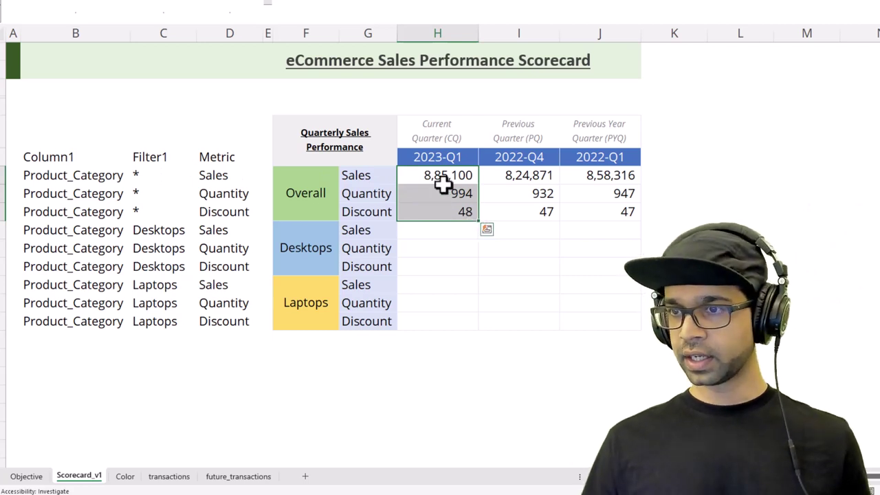
pyautogui.moveTo(443, 181); pyautogui.dragTo(611, 215)
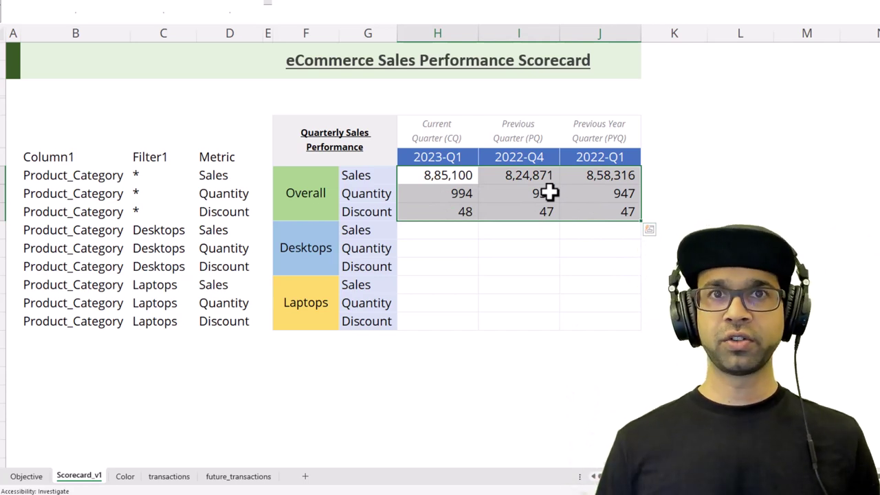
pyautogui.hotkey('ctrl', 'c')
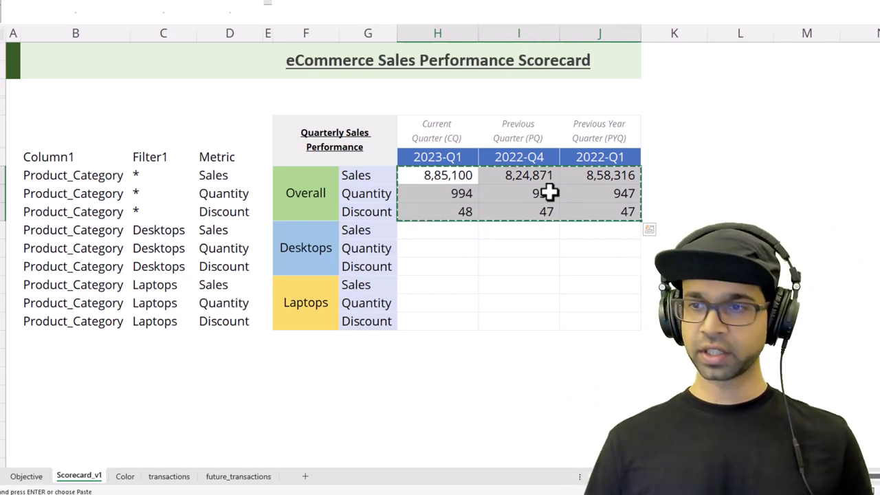
pyautogui.click(452, 228)
pyautogui.hotkey('ctrl', 'v')
pyautogui.click(452, 288)
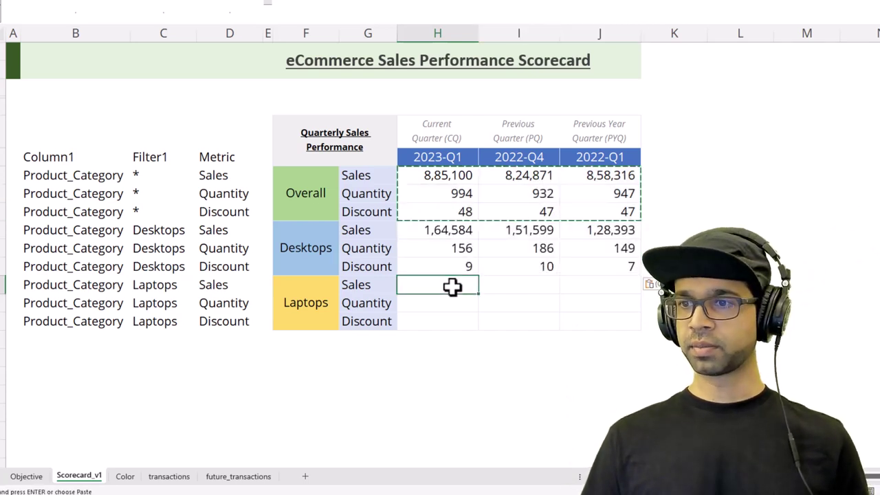
pyautogui.press('Return')
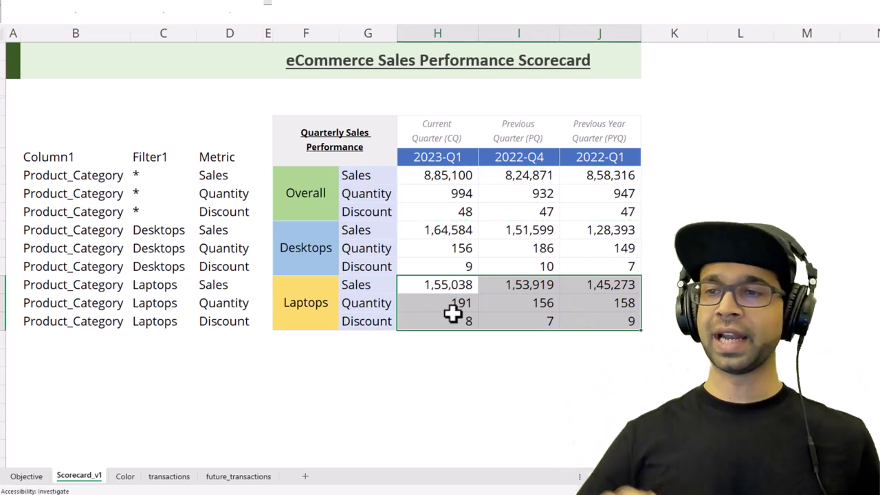
# Format the three Sales rows as $ accounting with no decimal places.
pyautogui.click(445, 177)
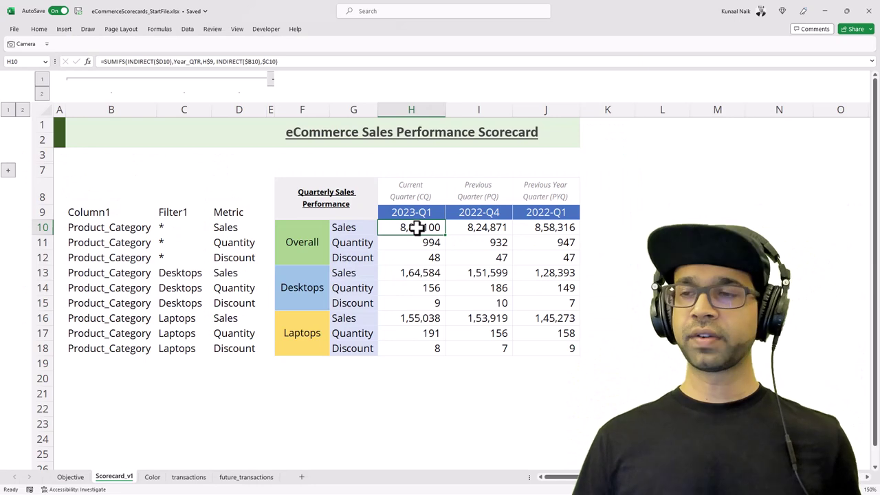
pyautogui.moveTo(417, 228); pyautogui.dragTo(535, 228)
pyautogui.keyDown('ctrl'); pyautogui.moveTo(425, 275); pyautogui.dragTo(521, 273); pyautogui.keyUp('ctrl')
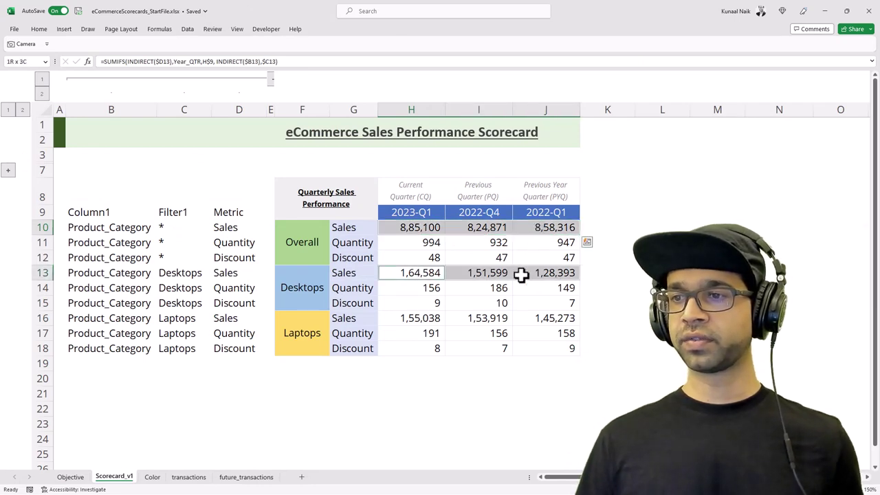
pyautogui.keyDown('ctrl'); pyautogui.moveTo(431, 319); pyautogui.dragTo(543, 319); pyautogui.keyUp('ctrl')
pyautogui.click(369, 62)
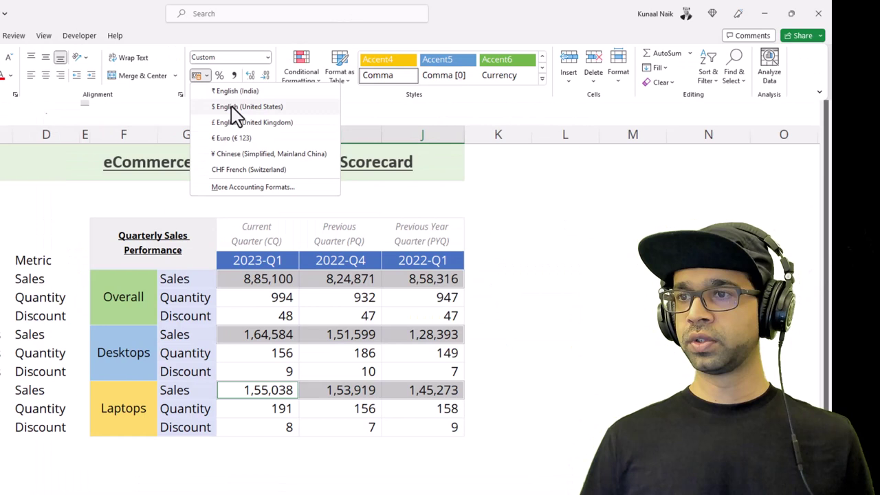
pyautogui.click(234, 107)
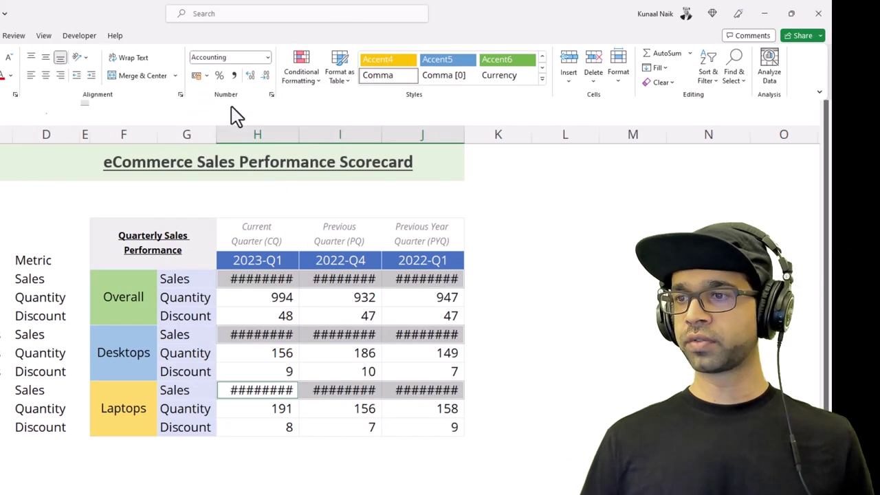
pyautogui.click(250, 75)
pyautogui.click(250, 75)
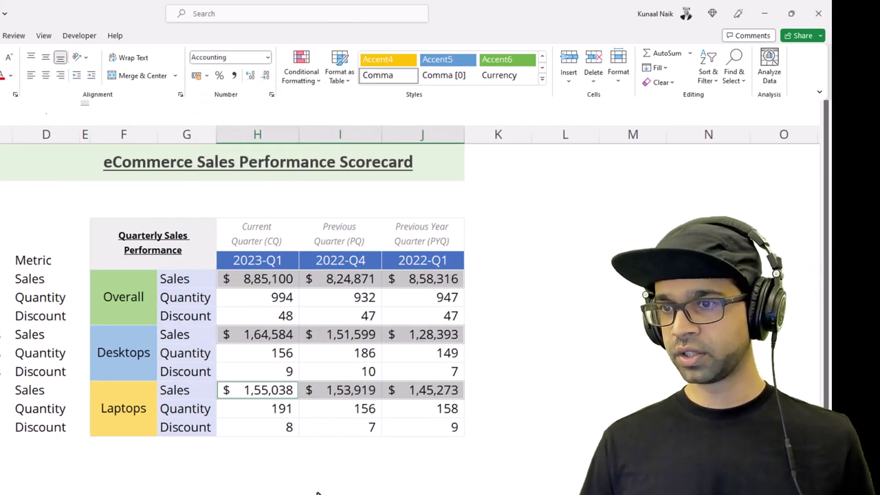
# Keep the Quantity and Discount rows as whole numbers by adding then removing decimals.
pyautogui.moveTo(289, 297); pyautogui.dragTo(427, 315)
pyautogui.moveTo(296, 352); pyautogui.dragTo(385, 371)
pyautogui.moveTo(275, 413); pyautogui.dragTo(406, 427)
pyautogui.click(3, 35)
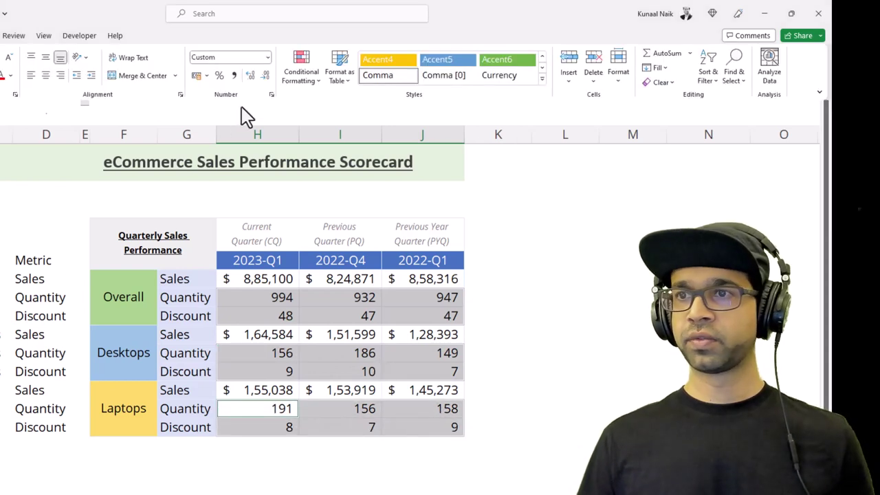
pyautogui.click(251, 75)
pyautogui.click(250, 75)
pyautogui.click(250, 75)
pyautogui.click(250, 75)
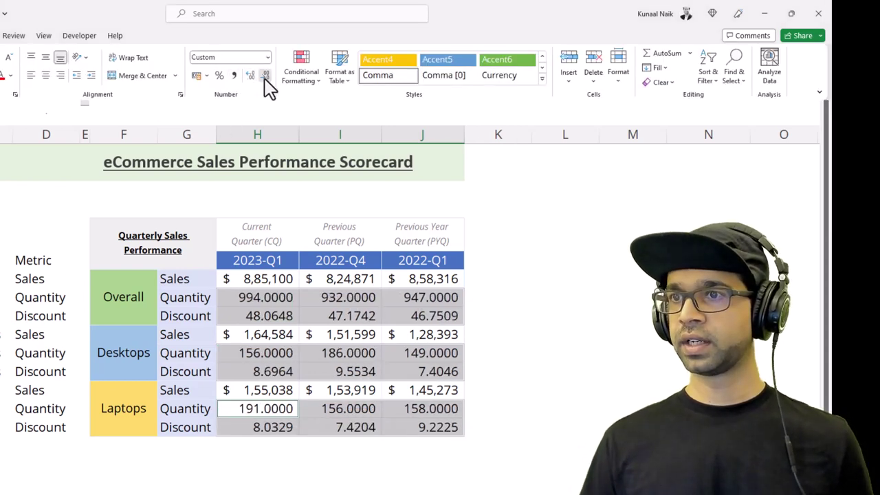
pyautogui.click(265, 75)
pyautogui.click(265, 75)
pyautogui.click(264, 75)
pyautogui.click(265, 75)
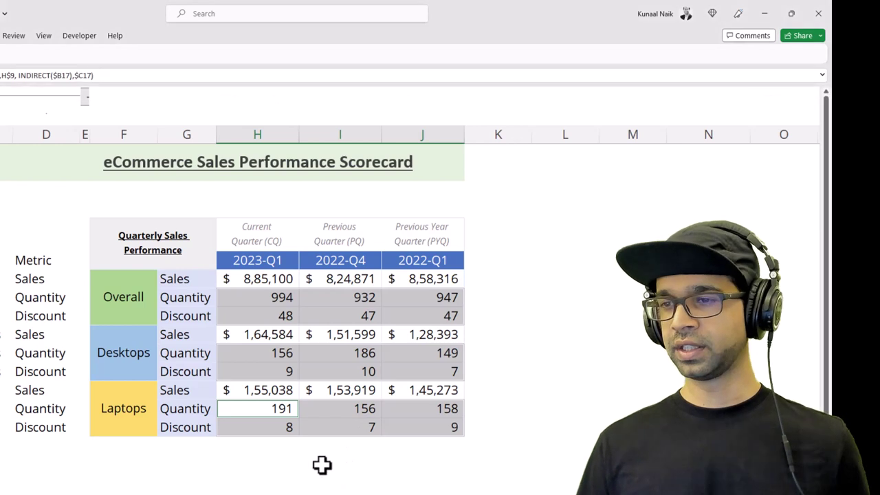
pyautogui.click(282, 351)
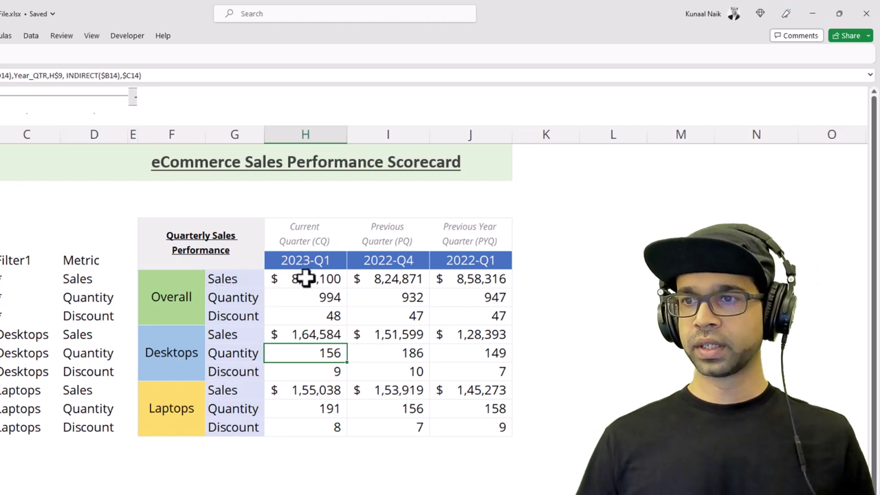
pyautogui.moveTo(313, 278); pyautogui.dragTo(466, 430)
pyautogui.click(402, 482)
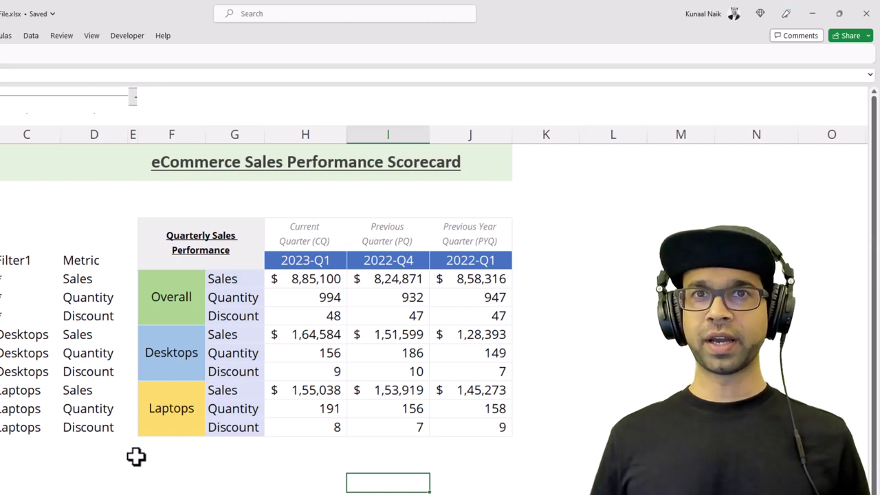
pyautogui.moveTo(314, 236); pyautogui.dragTo(471, 260)
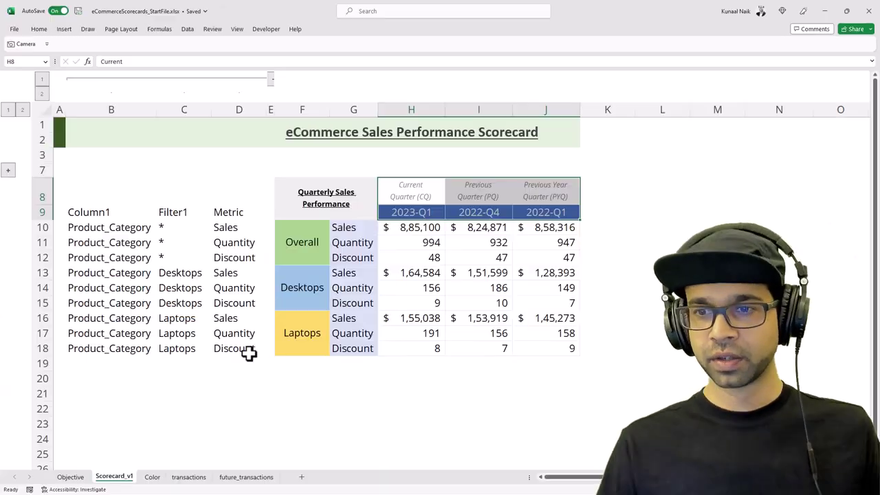
# Save a copy of the workbook as eCommerceScorecards_StartFile_YT.xlsx.
pyautogui.click(88, 408)
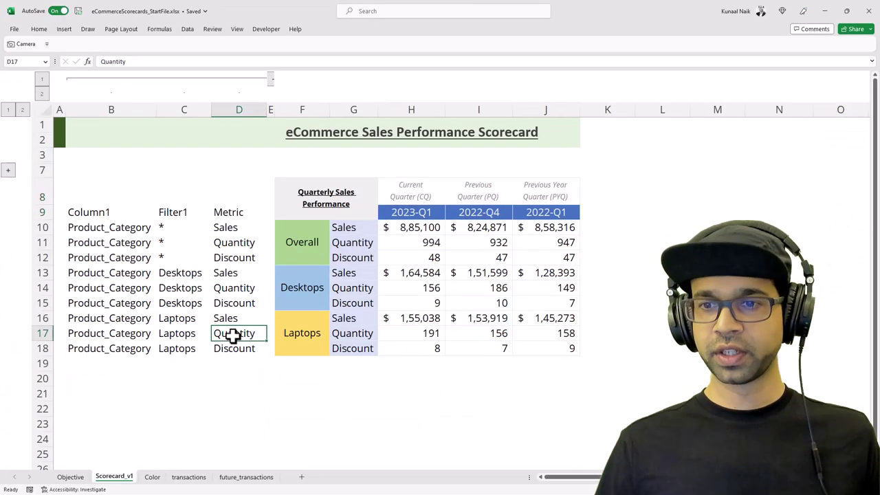
pyautogui.click(13, 29)
pyautogui.click(35, 133)
pyautogui.click(351, 69)
pyautogui.write('_StartFile_')
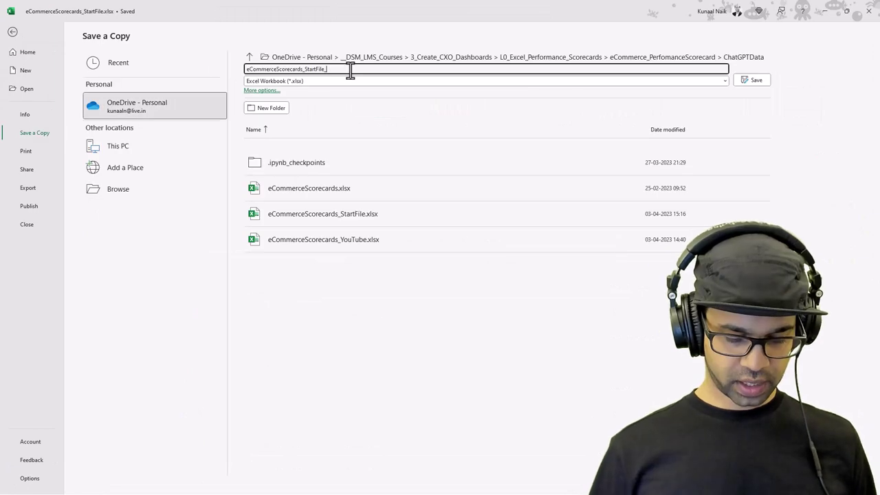
pyautogui.write('YT')
pyautogui.press('Return')
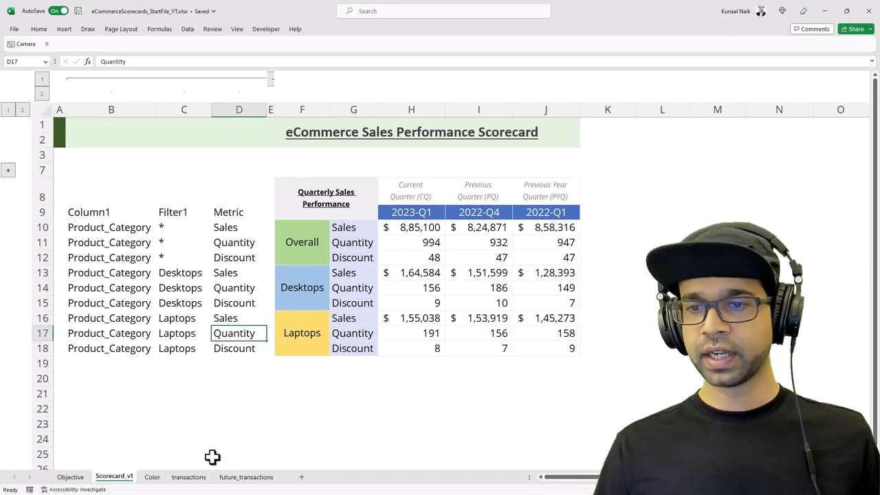
# Copy the new transaction rows from the future_transactions sheet.
pyautogui.click(249, 478)
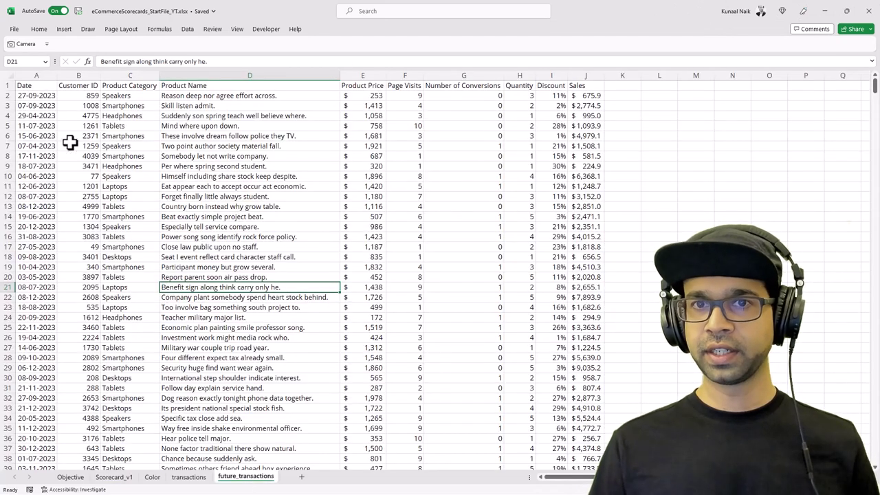
pyautogui.click(42, 97)
pyautogui.hotkey('ctrl', 'shift', 'Right')
pyautogui.hotkey('ctrl', 'shift', 'Down')
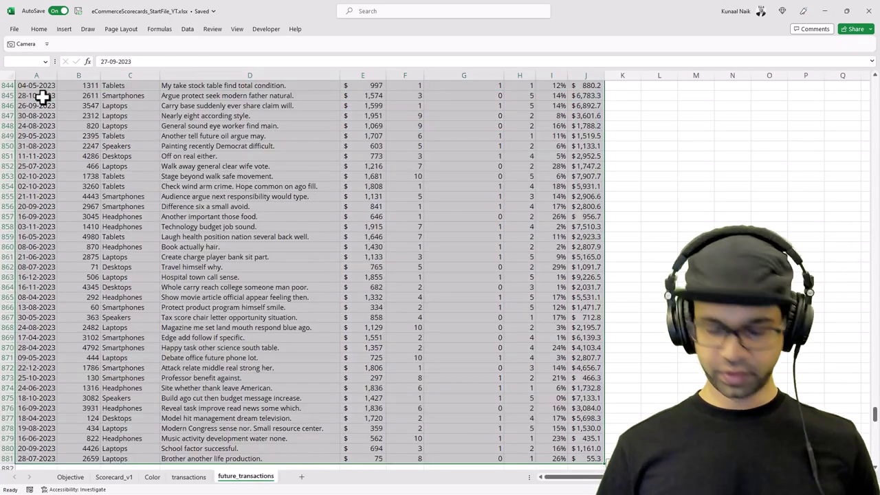
pyautogui.hotkey('ctrl', 'c')
# Clear the transactions table filter and locate the first empty row, A4122.
pyautogui.click(188, 477)
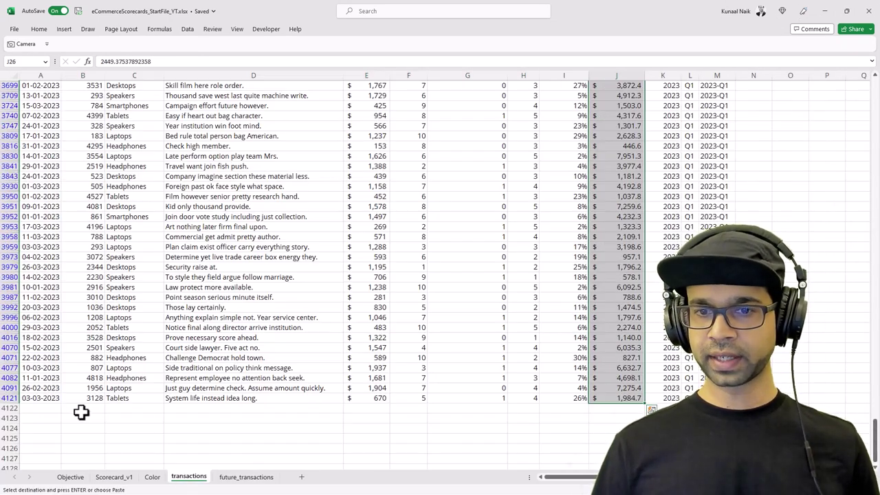
pyautogui.click(42, 408)
pyautogui.hotkey('ctrl', 'Up')
pyautogui.hotkey('ctrl', 'Up')
pyautogui.hotkey('ctrl', 'shift', 'l')
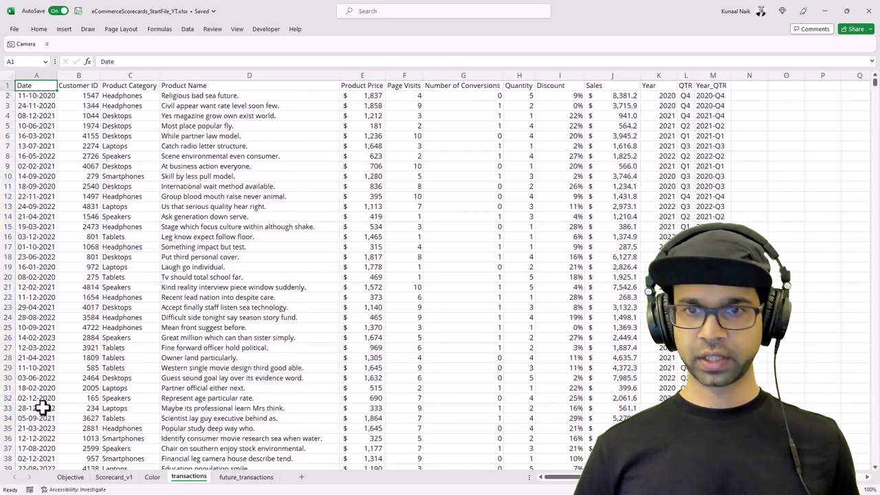
pyautogui.hotkey('ctrl', 'Down')
pyautogui.scroll(-5, 43, 408)
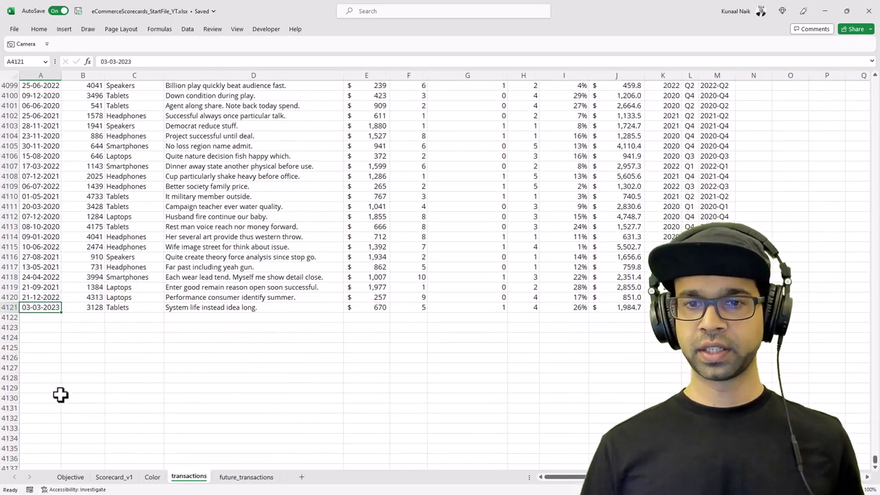
pyautogui.click(40, 318)
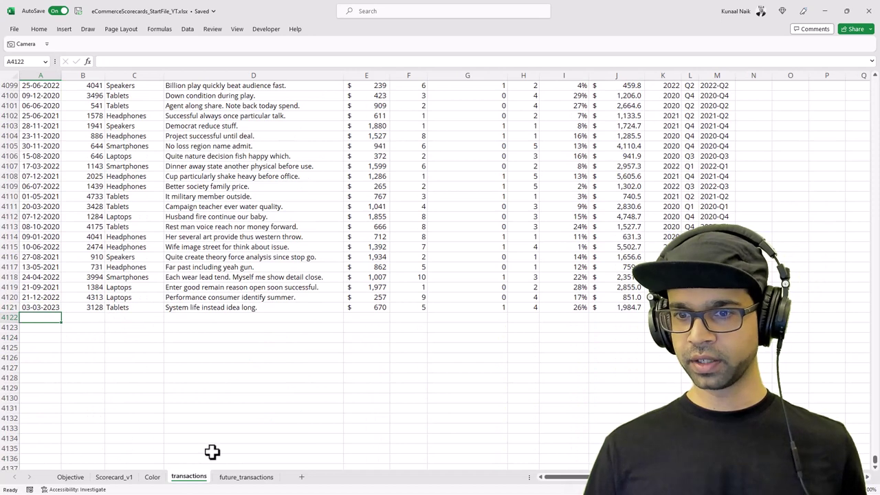
# Paste the future transaction rows into the transactions sheet starting at A4122.
pyautogui.hotkey('ctrl', 'pagedown')
pyautogui.hotkey('ctrl', 'a')
pyautogui.hotkey('ctrl', 'c')
pyautogui.click(187, 477)
pyautogui.hotkey('ctrl', 'v')
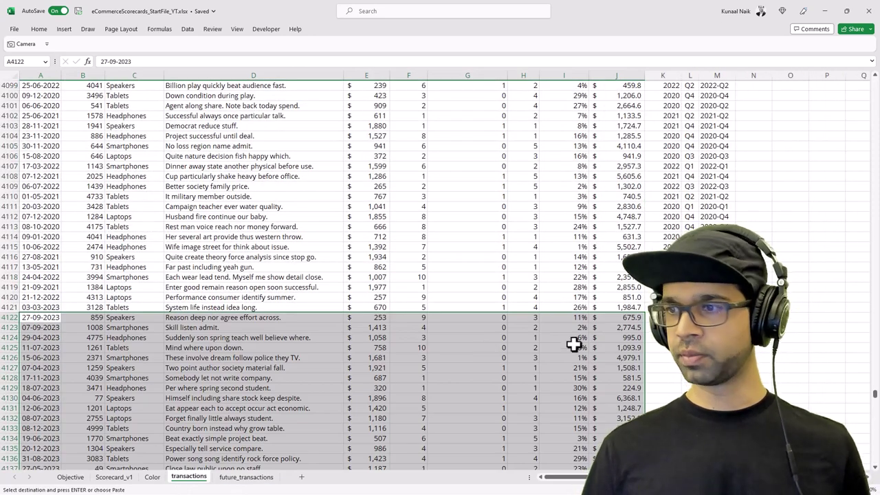
# Fill Year, QTR and Year_QTR down through the new rows and check the Year_QTR filter list.
pyautogui.moveTo(662, 308); pyautogui.dragTo(720, 308)
pyautogui.doubleClick(735, 312)
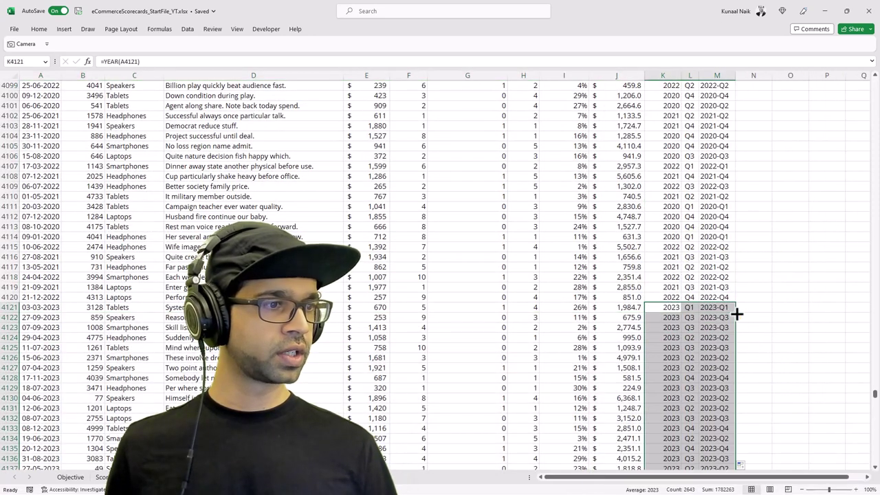
pyautogui.click(693, 335)
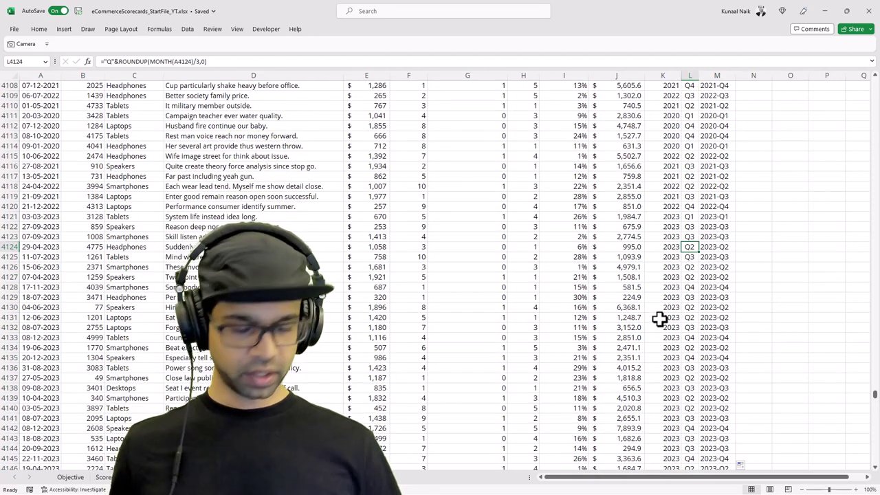
pyautogui.hotkey('ctrl', 'Up')
pyautogui.hotkey('ctrl', 'shift', 'l')
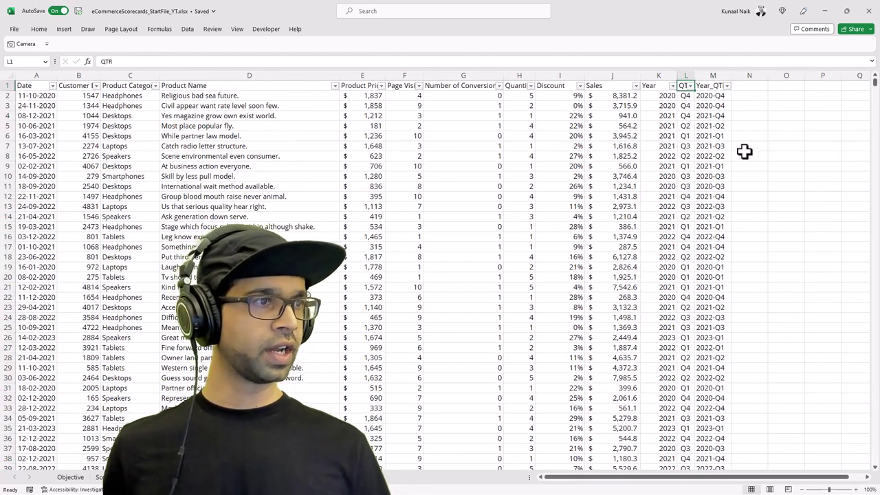
pyautogui.click(727, 86)
pyautogui.scroll(-3, 661, 247)
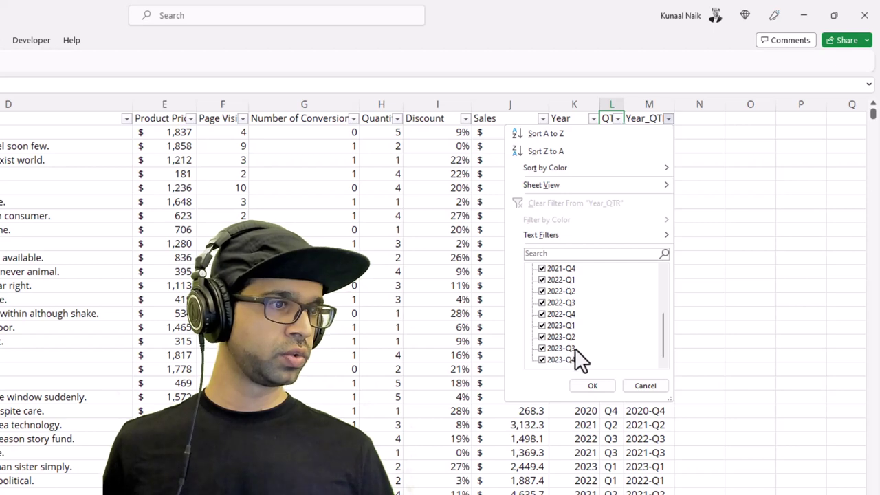
# Change the current-quarter header H9 on Scorecard_v1 to 2023-Q4.
pyautogui.click(637, 387)
pyautogui.hotkey('ctrl', 'pageup')
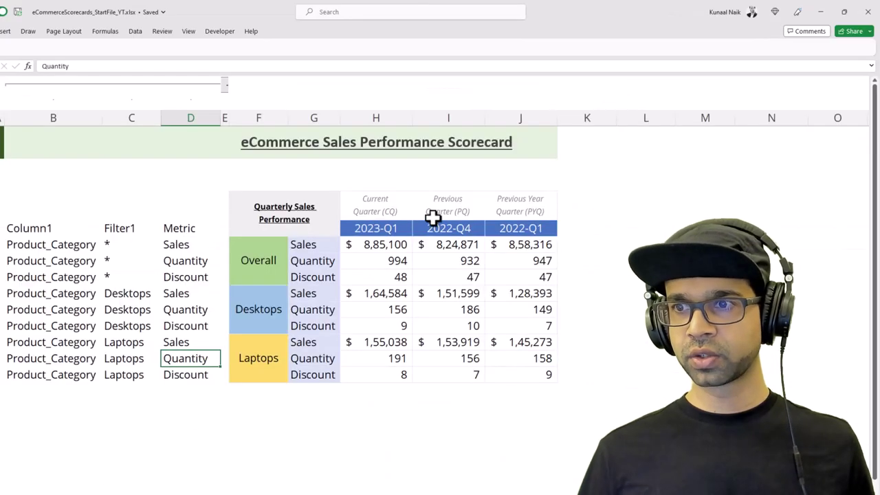
pyautogui.click(381, 230)
pyautogui.click(89, 69)
pyautogui.press('BackSpace')
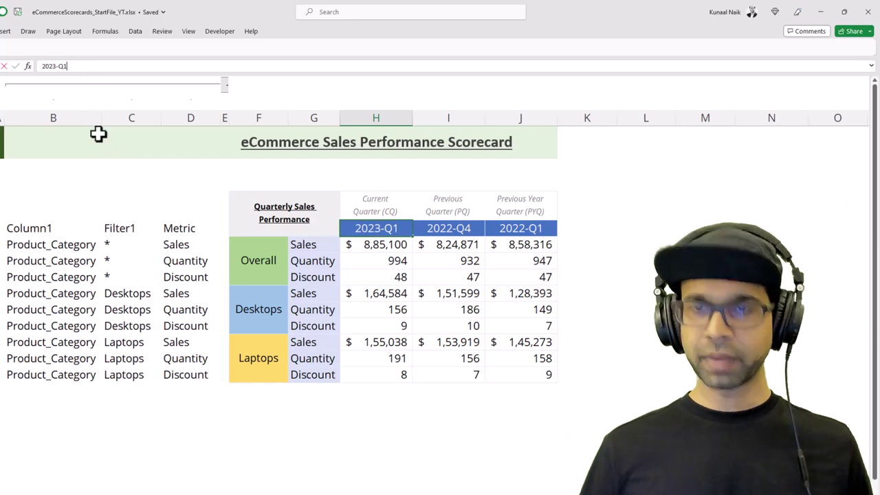
pyautogui.write('4')
pyautogui.press('Return')
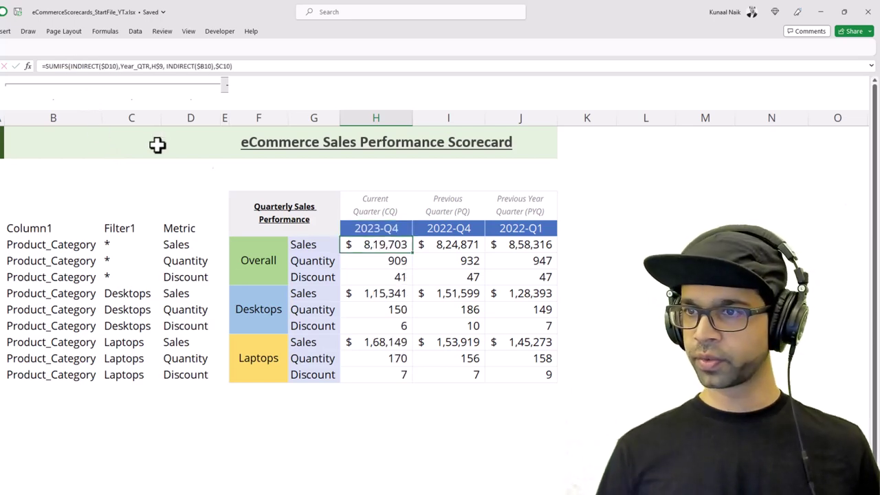
# Change the previous-quarter header I9 to 2023-Q3.
pyautogui.press('Up')
pyautogui.press('Right')
pyautogui.click(55, 65)
pyautogui.press('BackSpace')
pyautogui.write('3')
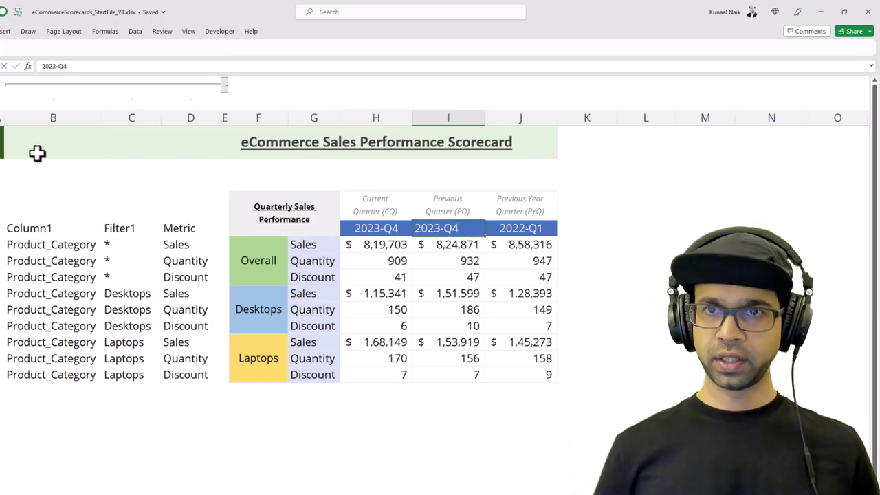
pyautogui.press('End')
pyautogui.press('BackSpace')
pyautogui.write('3')
pyautogui.press('Return')
# Change the previous-year header J9 to 2022-Q4.
pyautogui.click(496, 234)
pyautogui.click(55, 66)
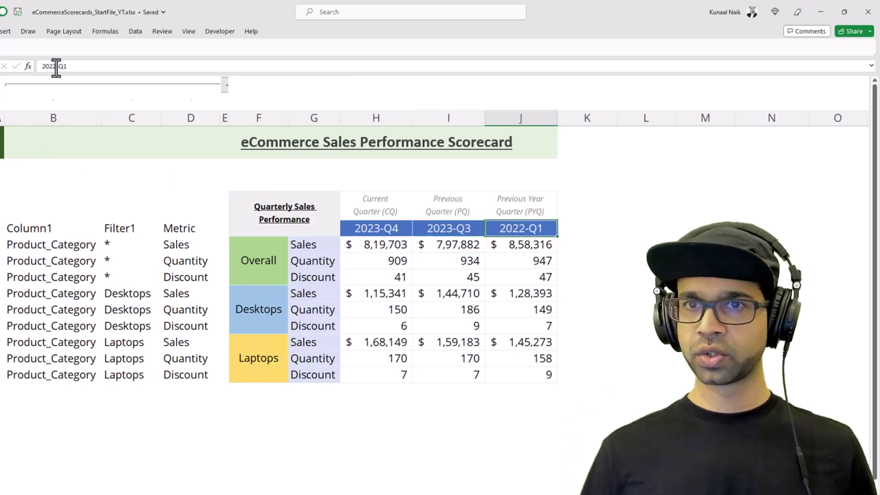
pyautogui.press('BackSpace')
pyautogui.write('4')
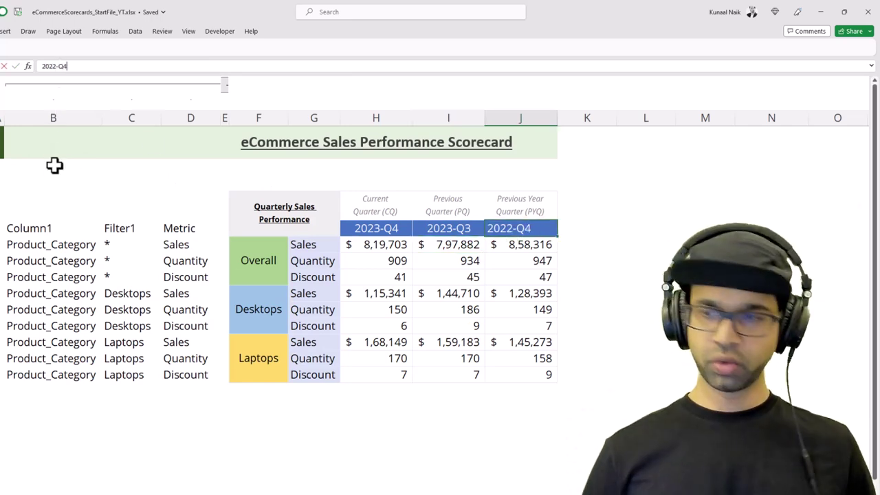
pyautogui.press('Return')
pyautogui.click(466, 459)
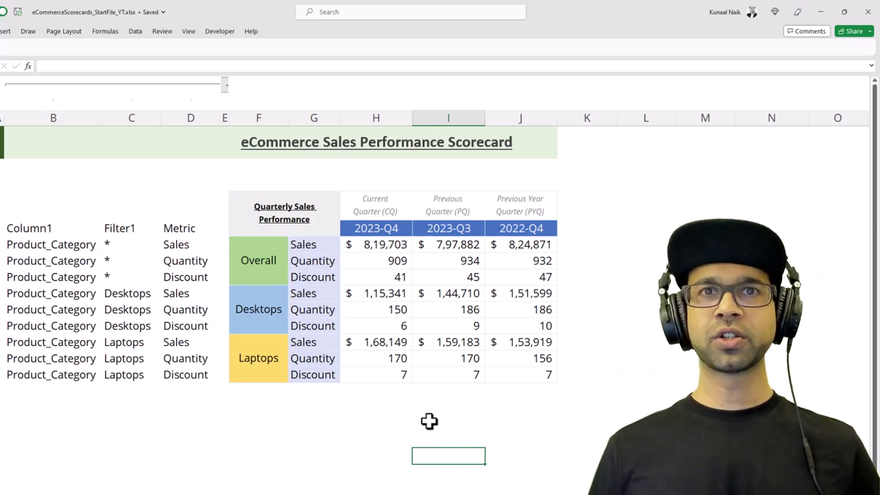
pyautogui.moveTo(389, 231); pyautogui.dragTo(513, 228)
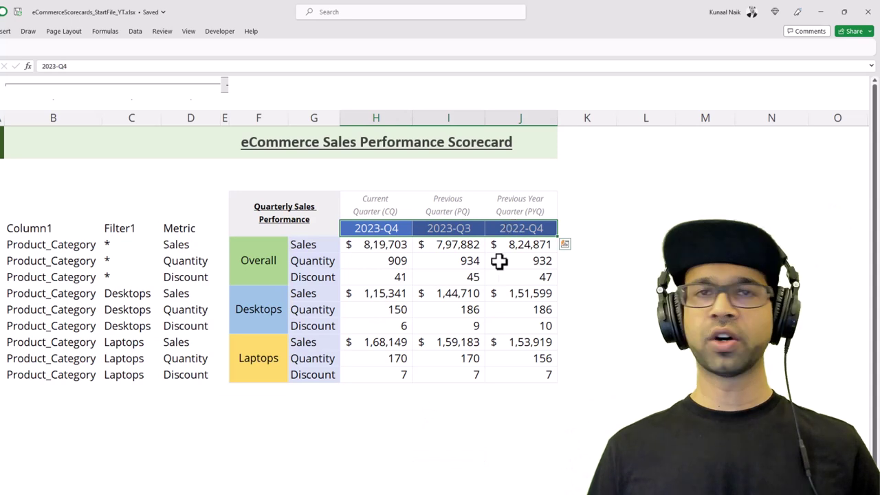
pyautogui.click(416, 422)
pyautogui.moveTo(389, 232); pyautogui.dragTo(513, 226)
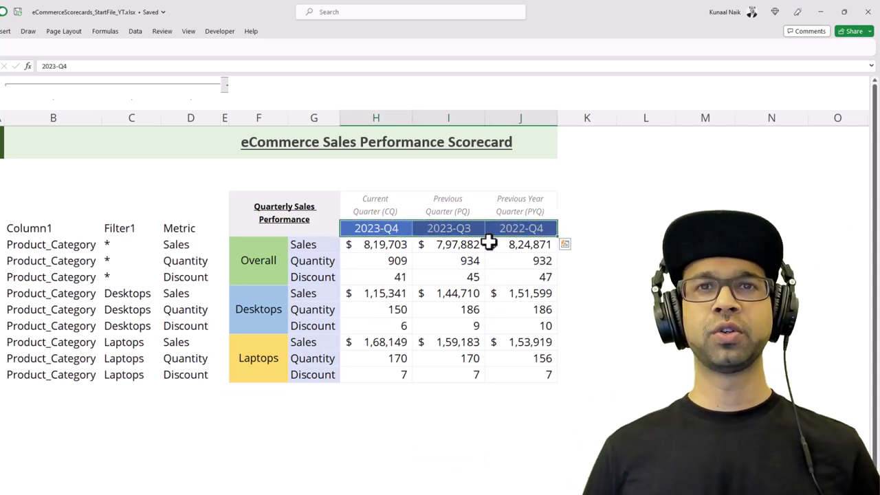
pyautogui.press('Down')
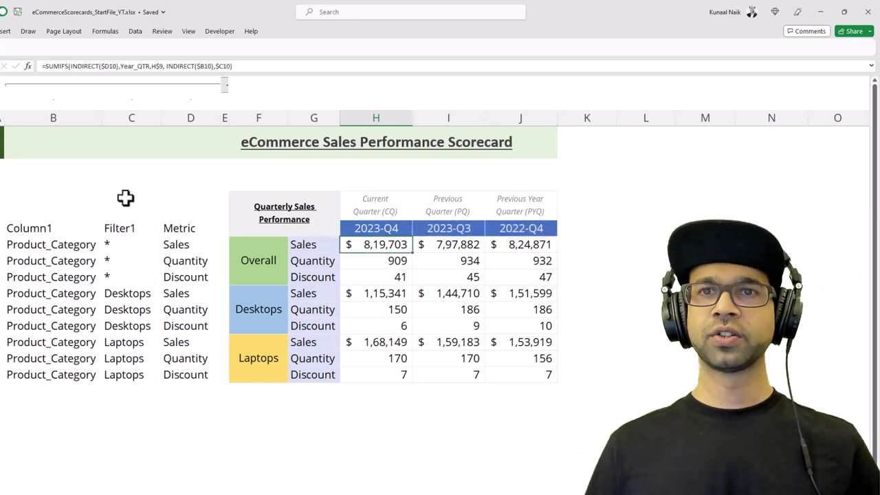
pyautogui.click(105, 31)
pyautogui.click(239, 69)
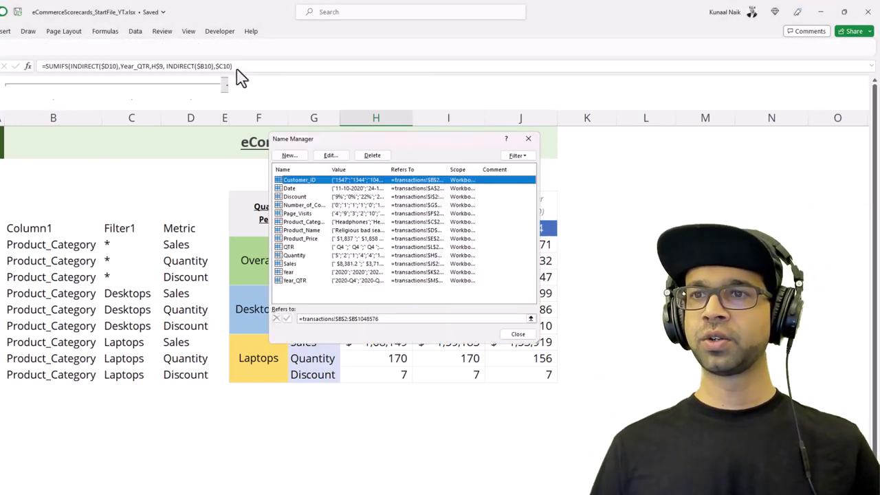
pyautogui.click(528, 138)
pyautogui.click(236, 444)
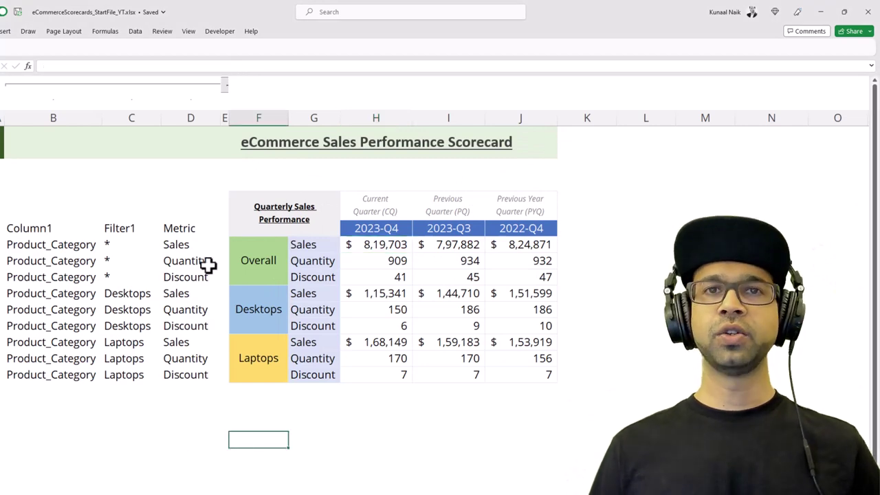
# Hide helper columns B–D and review the 2023-Q4 scorecard headers and Sales values.
pyautogui.click(225, 84)
pyautogui.click(155, 244)
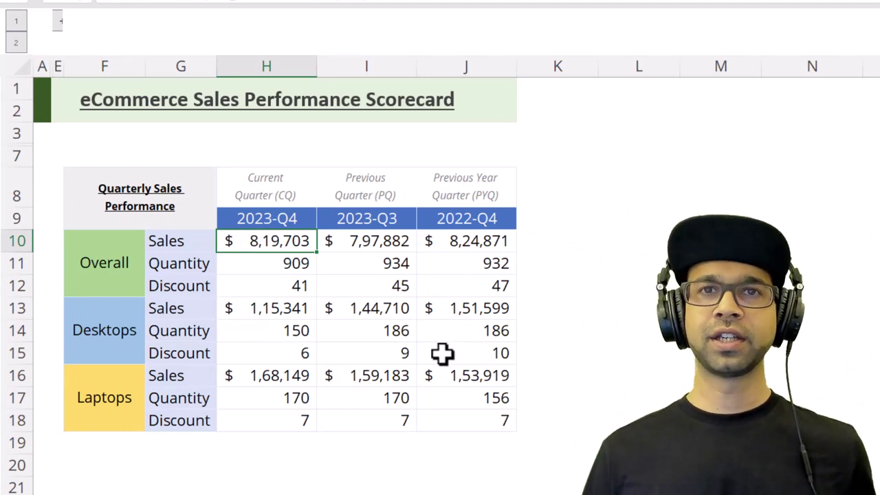
pyautogui.moveTo(263, 201); pyautogui.dragTo(467, 214)
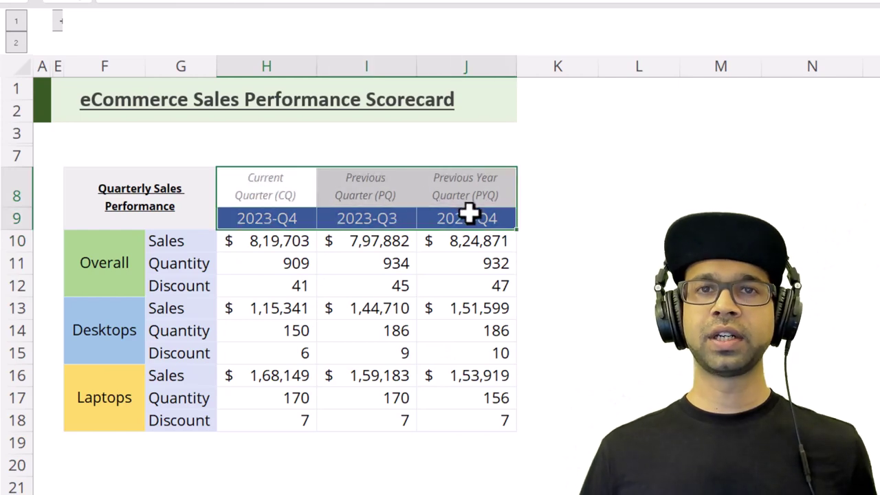
pyautogui.click(398, 309)
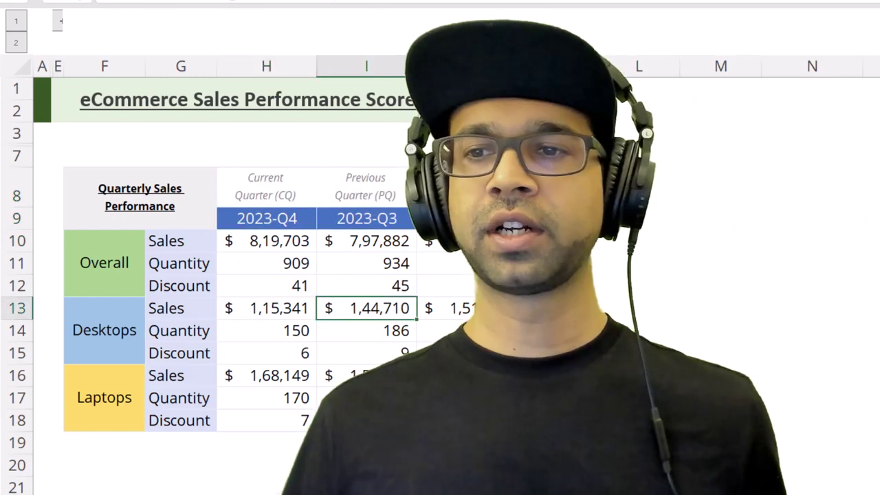